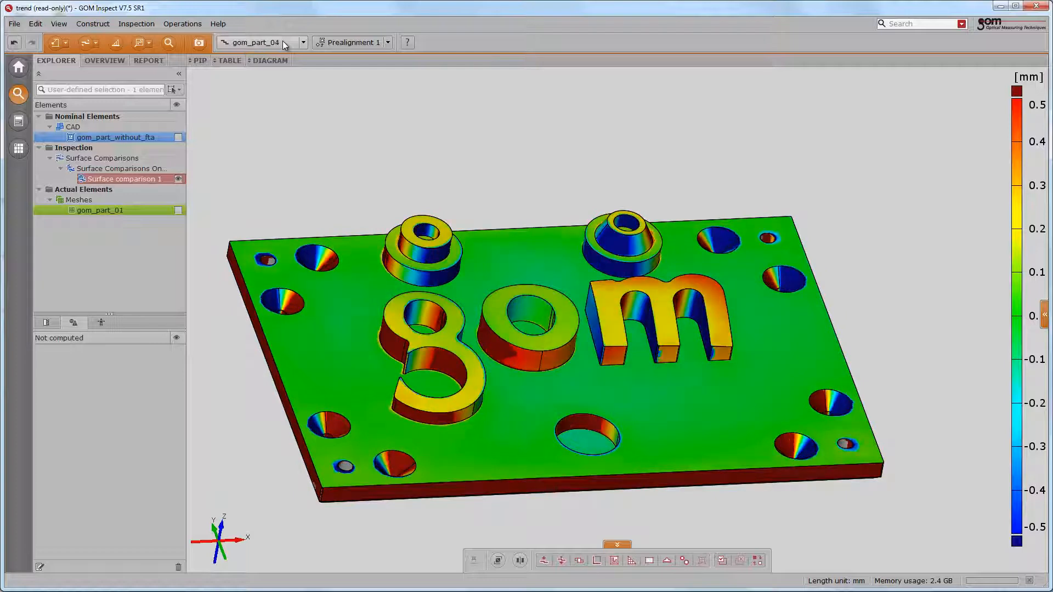
# - Browse through the measured parts, passing gom_part_07, to compare their surface comparison colour maps
pyautogui.scroll(1, 282, 42)
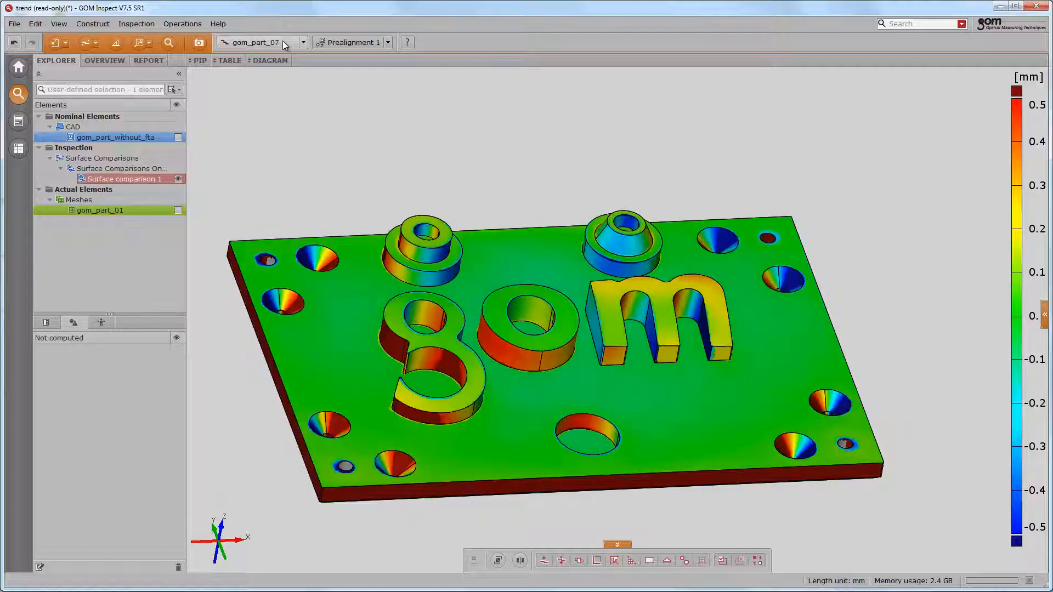
pyautogui.scroll(4, 282, 41)
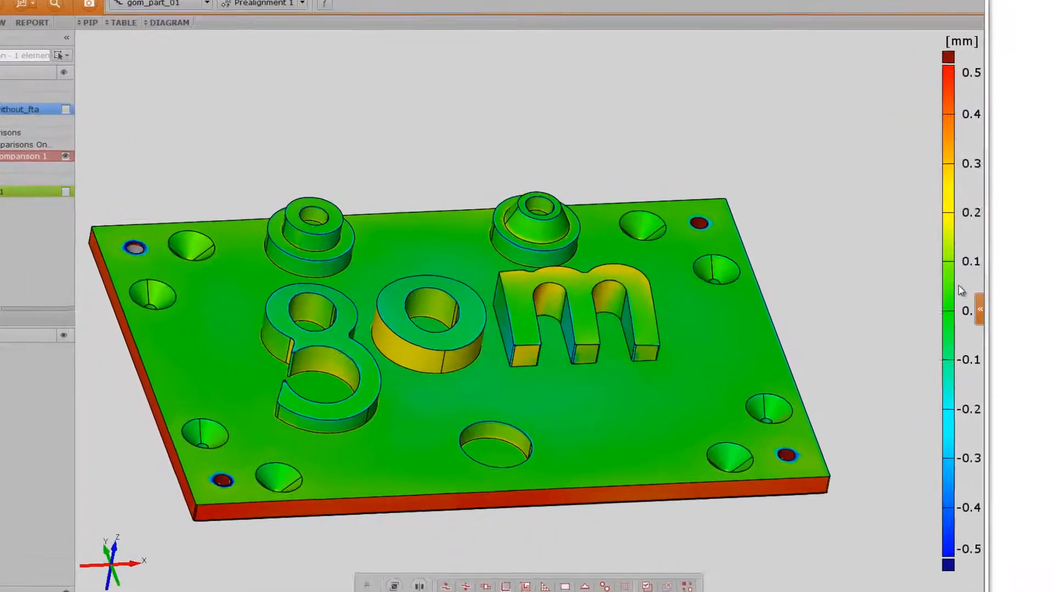
# - Show the surface comparison's range, sigma and Cpk values in turn, and return to the ordinary deviation legend in mm
pyautogui.rightClick(962, 292)
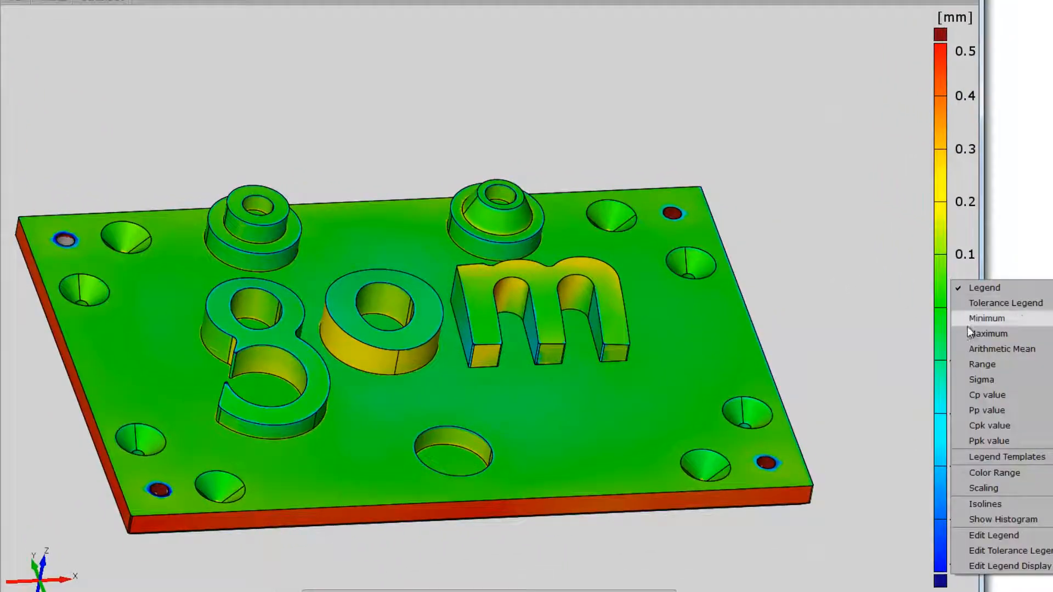
pyautogui.click(976, 377)
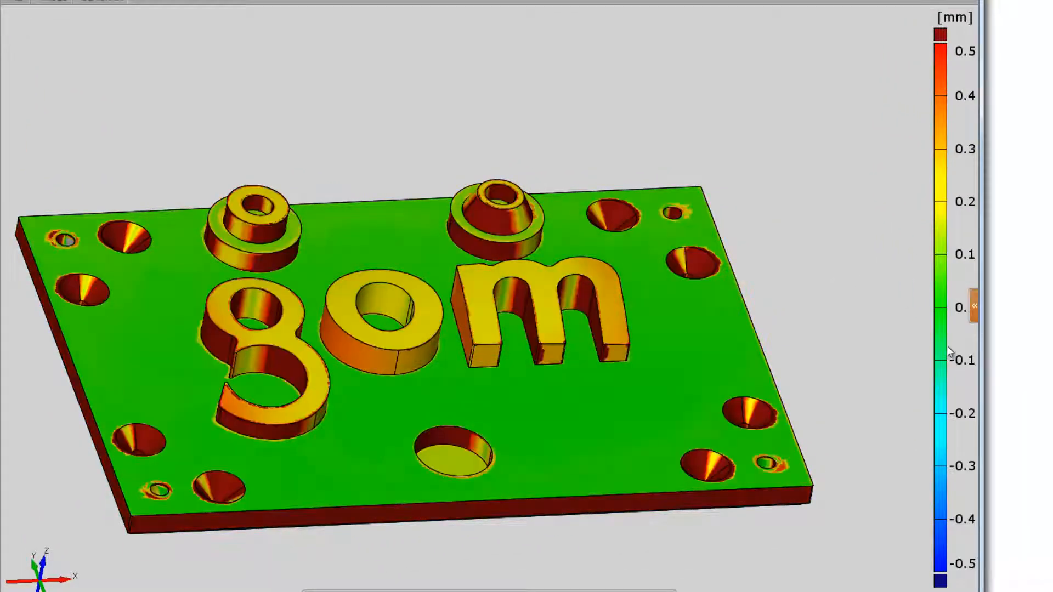
pyautogui.rightClick(949, 352)
pyautogui.click(970, 445)
pyautogui.rightClick(942, 367)
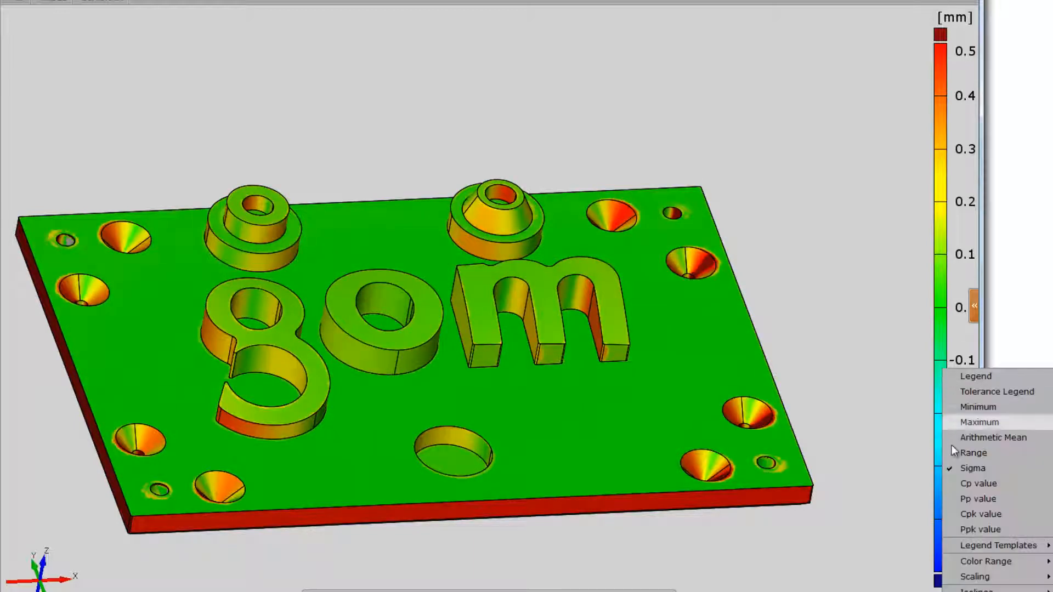
pyautogui.click(967, 517)
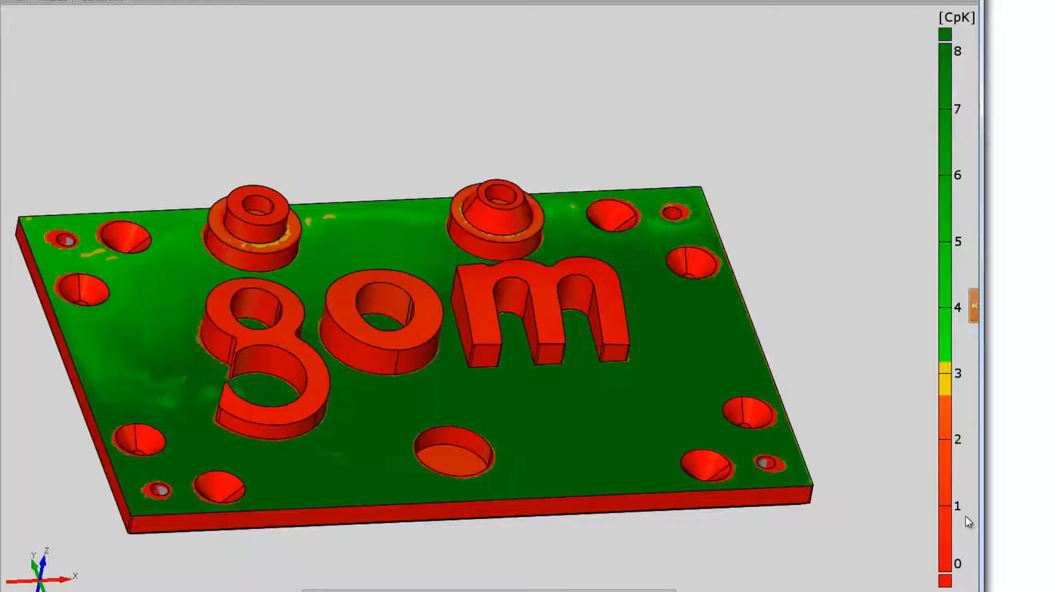
pyautogui.rightClick(949, 474)
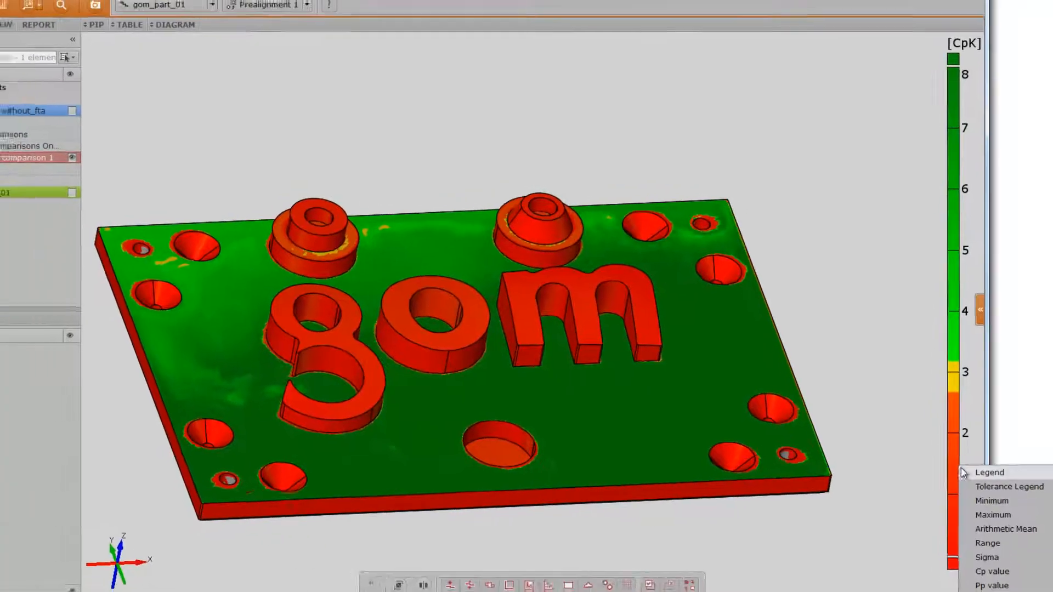
pyautogui.click(956, 481)
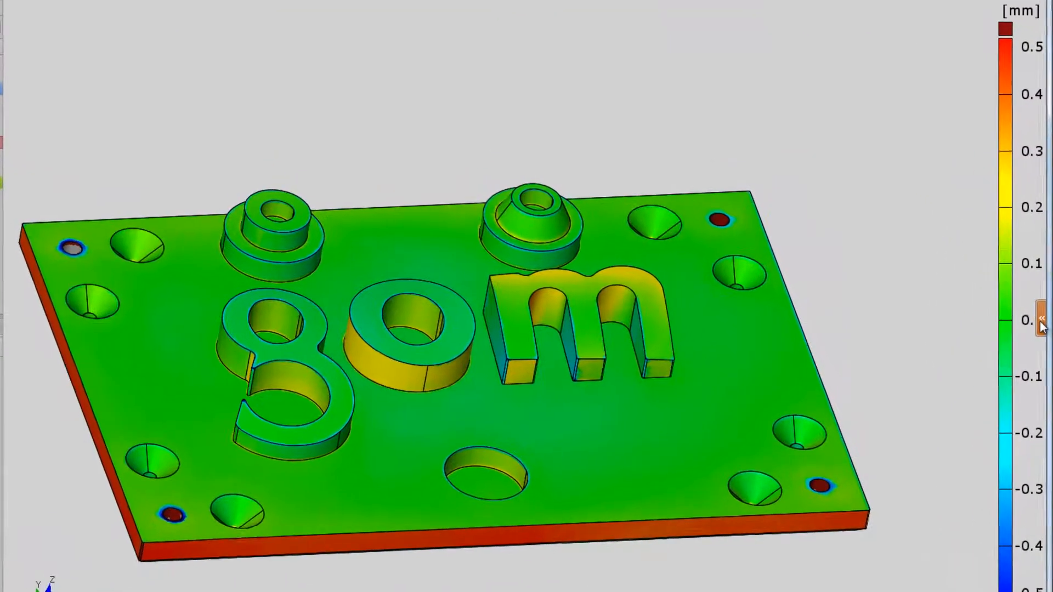
# - Set gom_part_02 as the reference for the part comparison instead of the nominal data
pyautogui.click(988, 315)
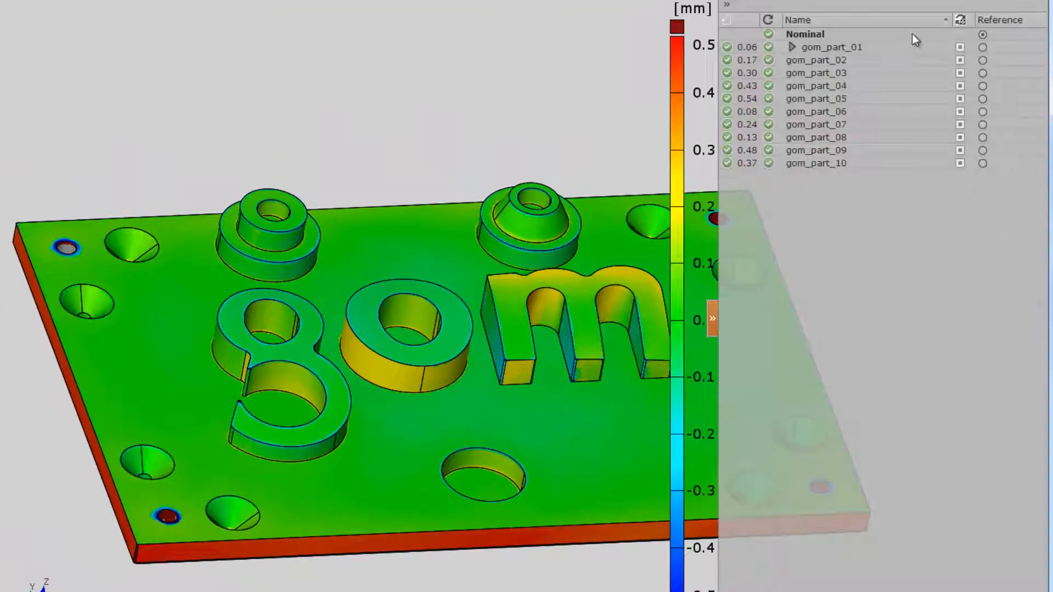
pyautogui.click(982, 60)
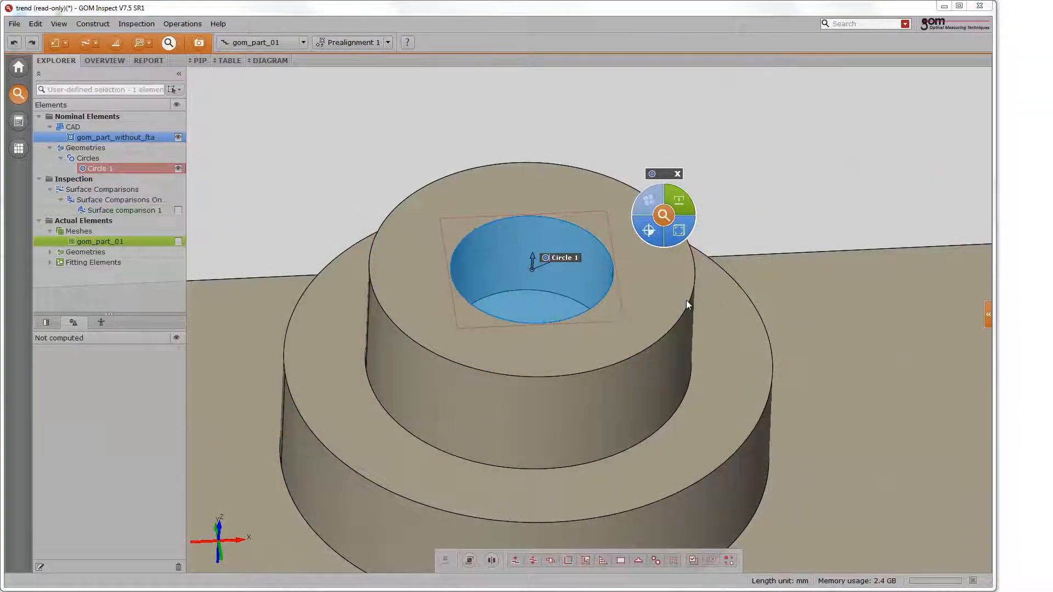
# - Add a diameter check to Circle 1 and browse through the measured parts to compare its results
pyautogui.click(679, 230)
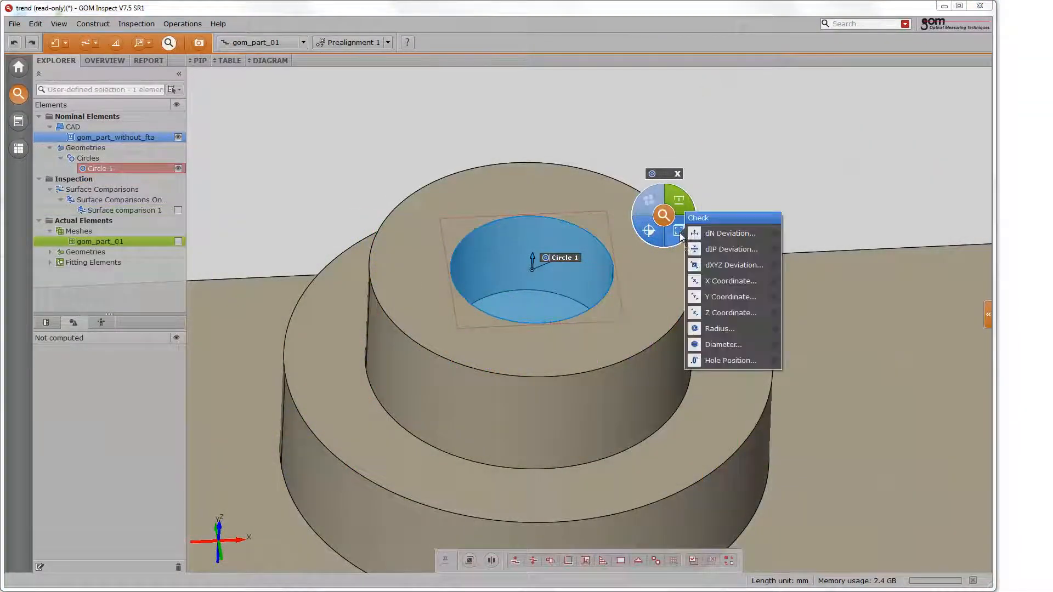
pyautogui.click(697, 344)
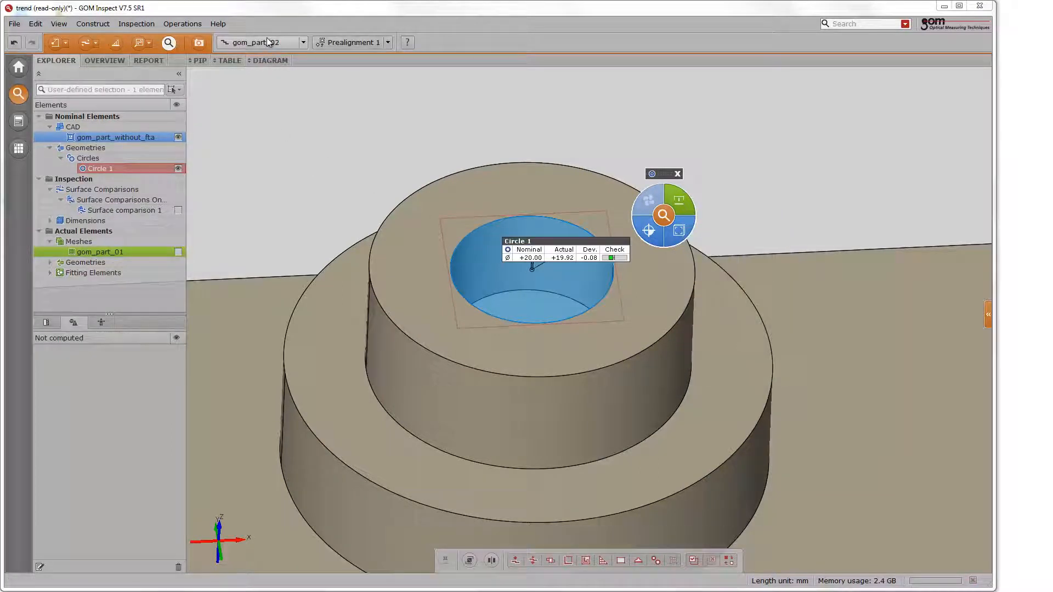
pyautogui.scroll(-1, 268, 43)
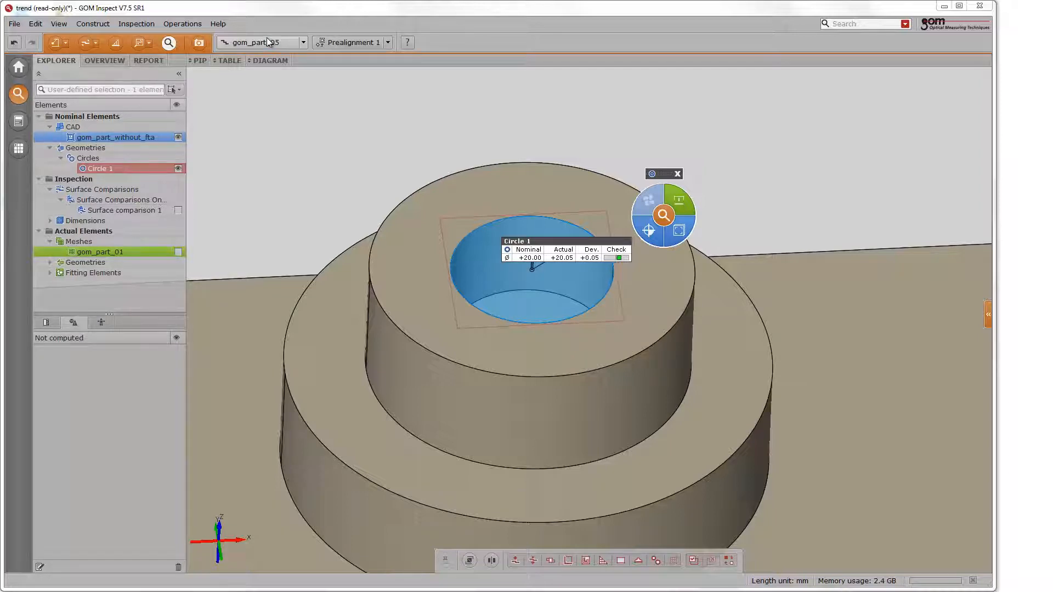
pyautogui.scroll(-1, 267, 42)
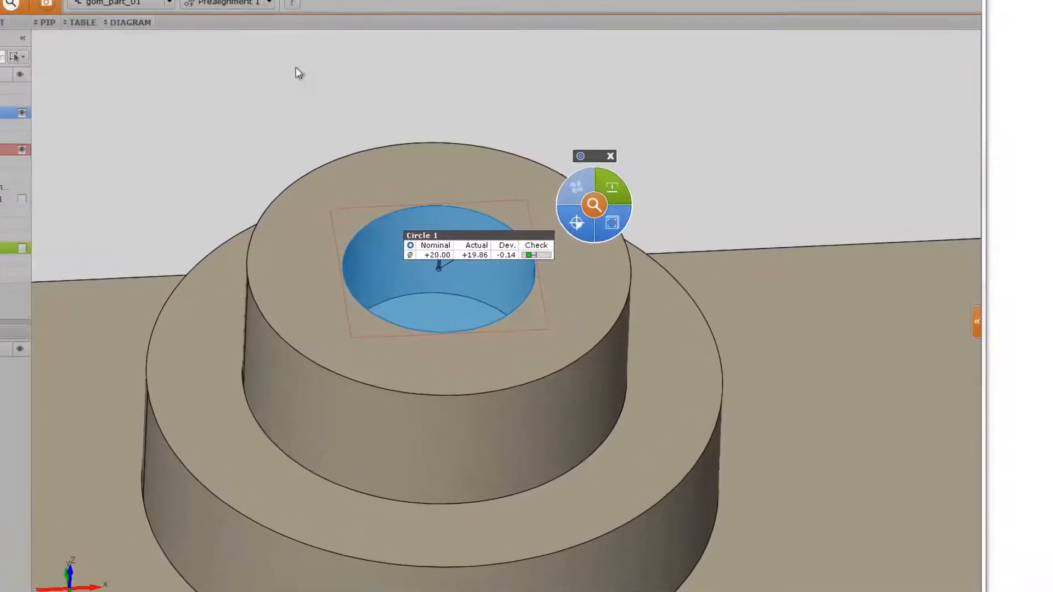
# - Display the Circle 1 diameter check as a separate trend label and browse through the measured parts
pyautogui.click(546, 199)
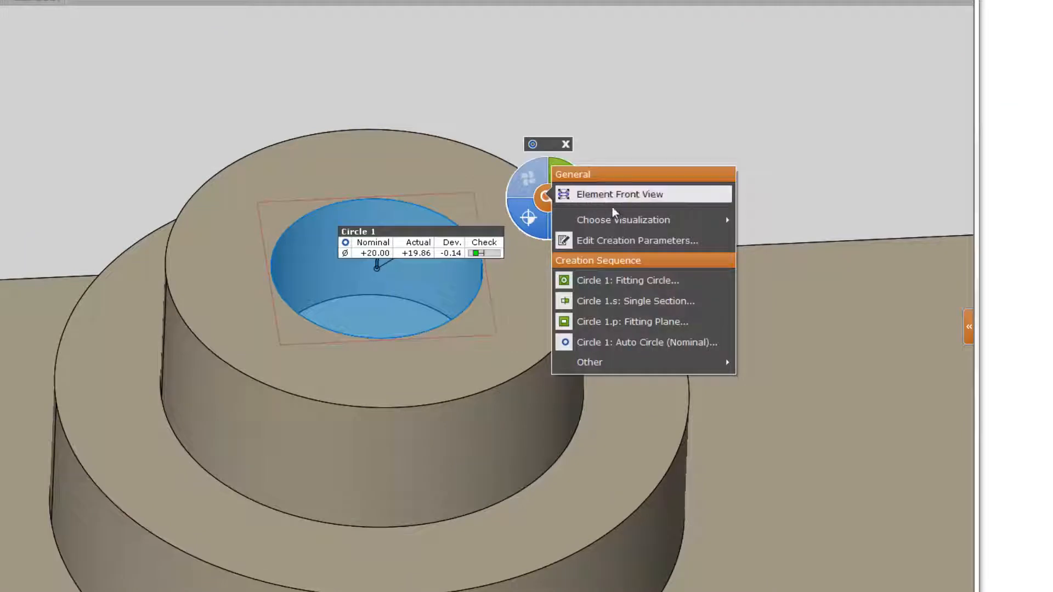
pyautogui.moveTo(624, 222)
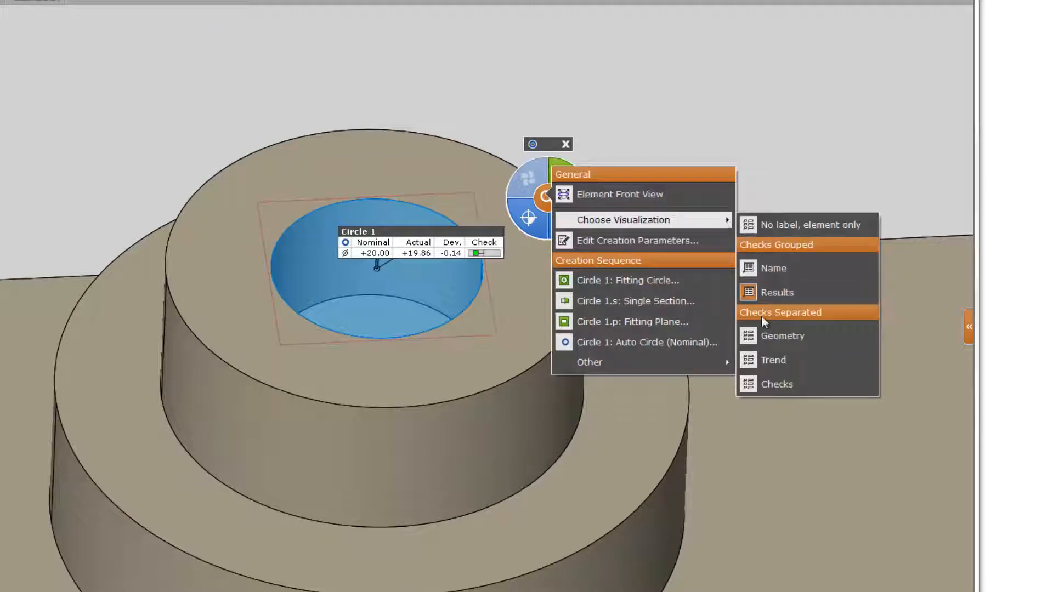
pyautogui.click(773, 360)
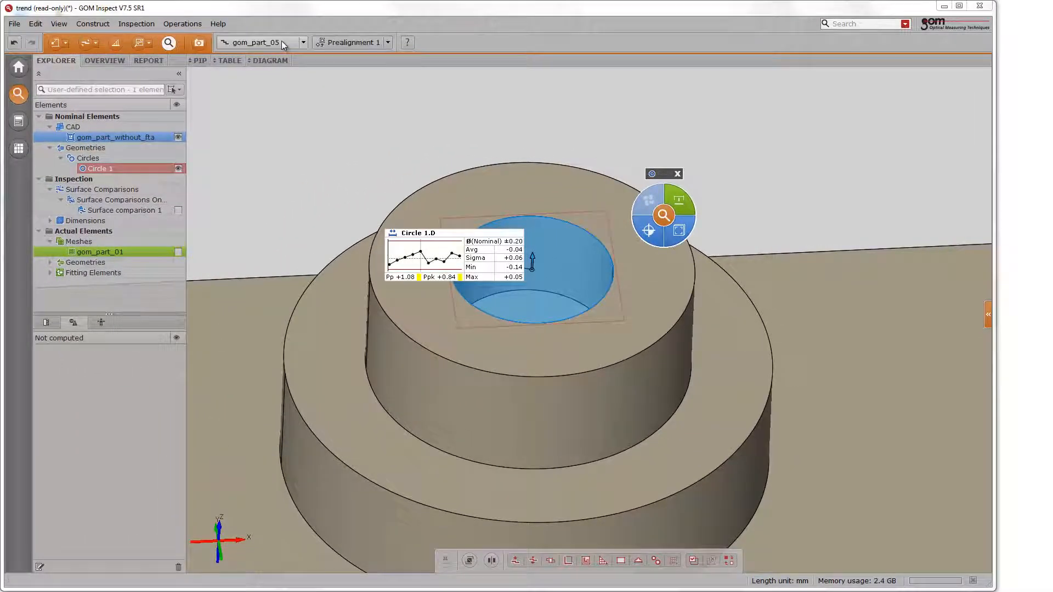
pyautogui.scroll(-1, 284, 45)
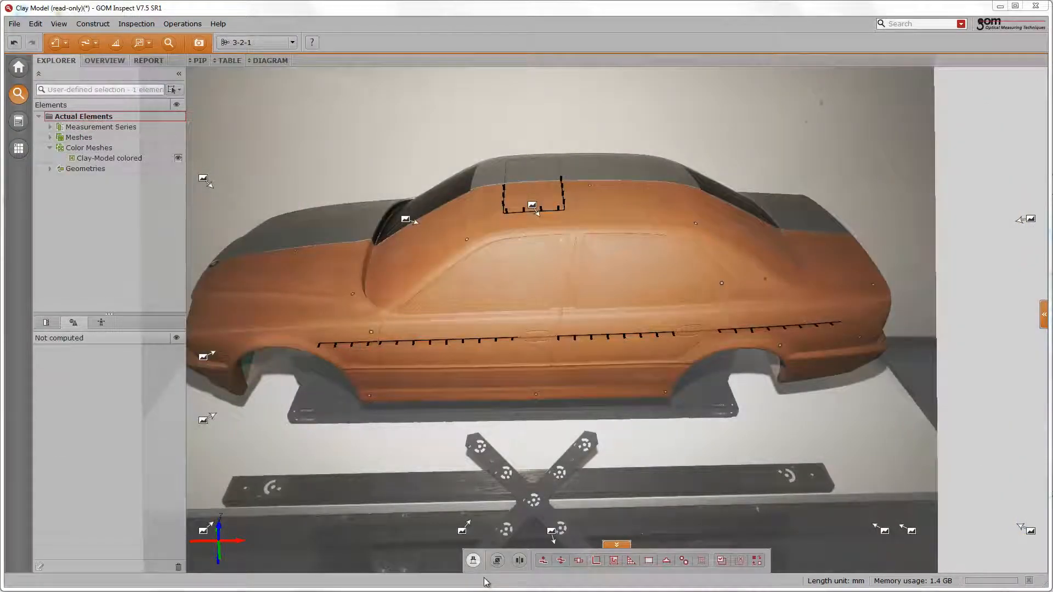
pyautogui.click(474, 560)
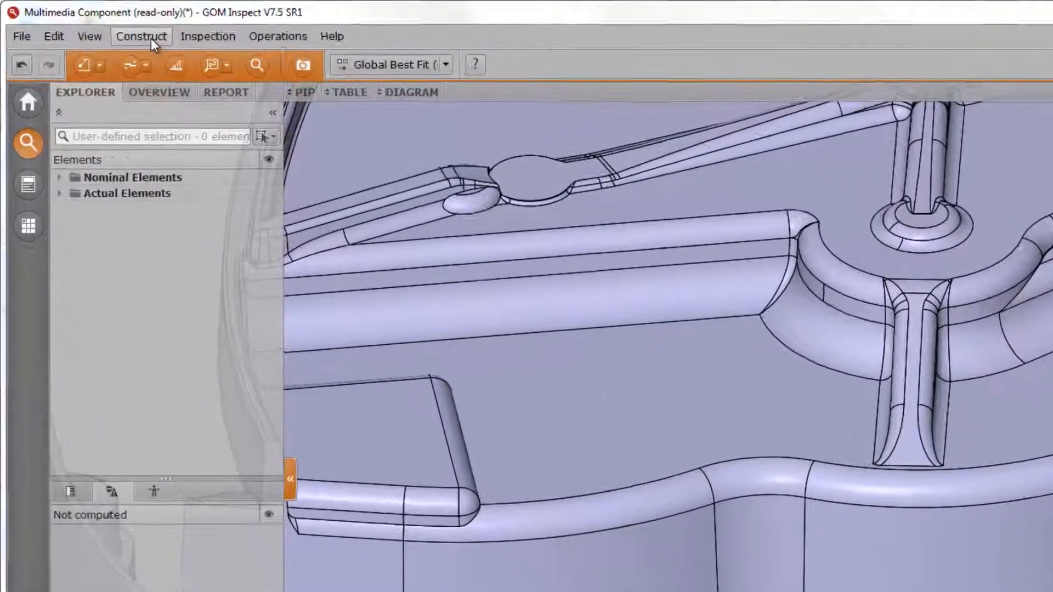
# - Construct a surface curve along the curvature of the wavy upper rounded edge, with markers snapping to maximum curvature on all CAD groups
pyautogui.click(150, 39)
pyautogui.moveTo(182, 315)
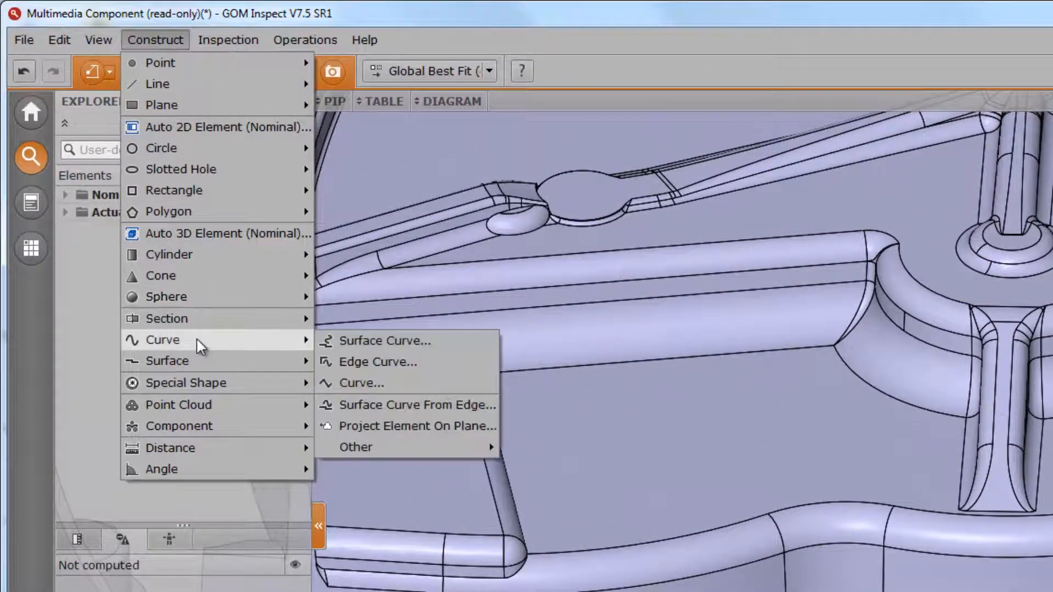
pyautogui.click(337, 340)
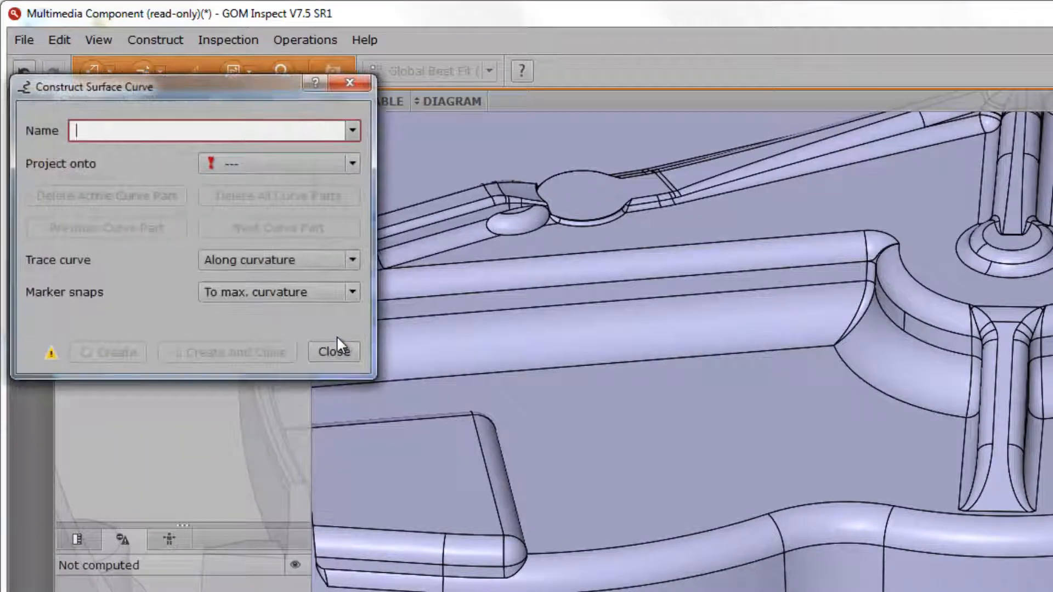
pyautogui.click(272, 293)
pyautogui.click(273, 293)
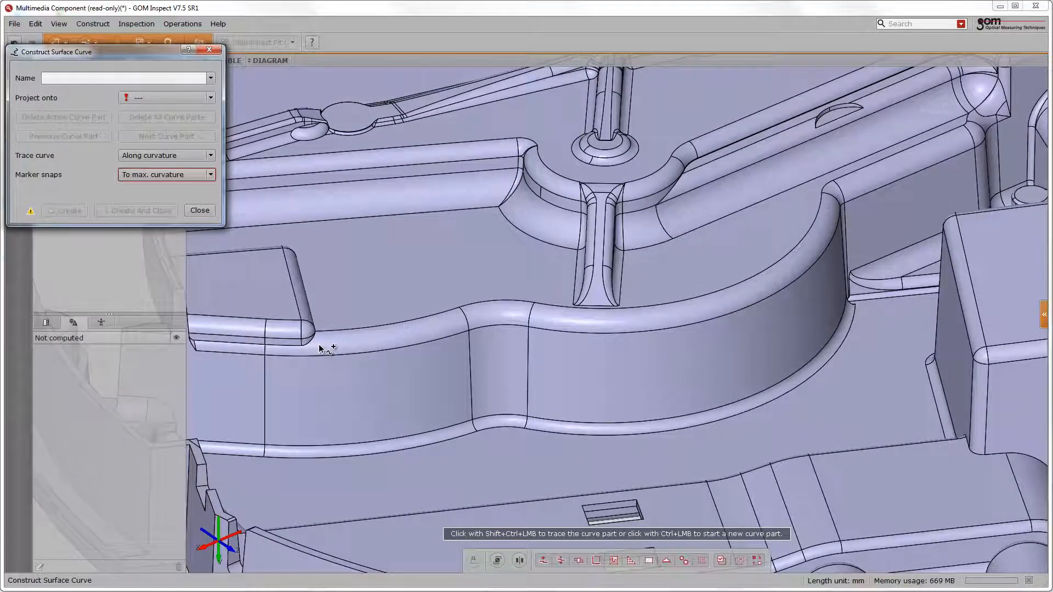
pyautogui.keyDown('ctrl'); pyautogui.click(318, 344); pyautogui.keyUp('ctrl')
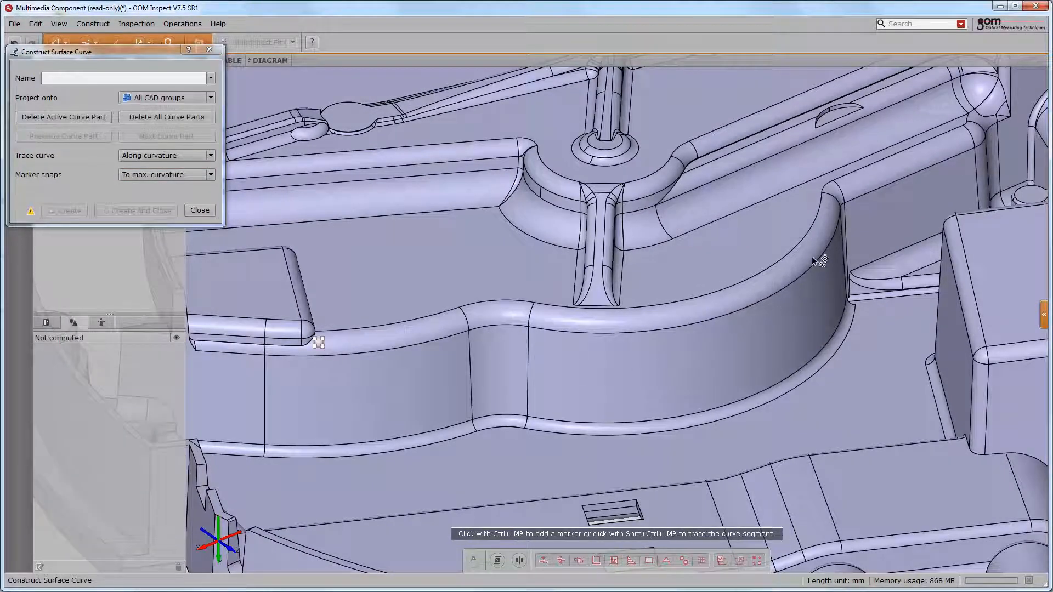
pyautogui.keyDown('ctrl'); pyautogui.click(966, 142); pyautogui.keyUp('ctrl')
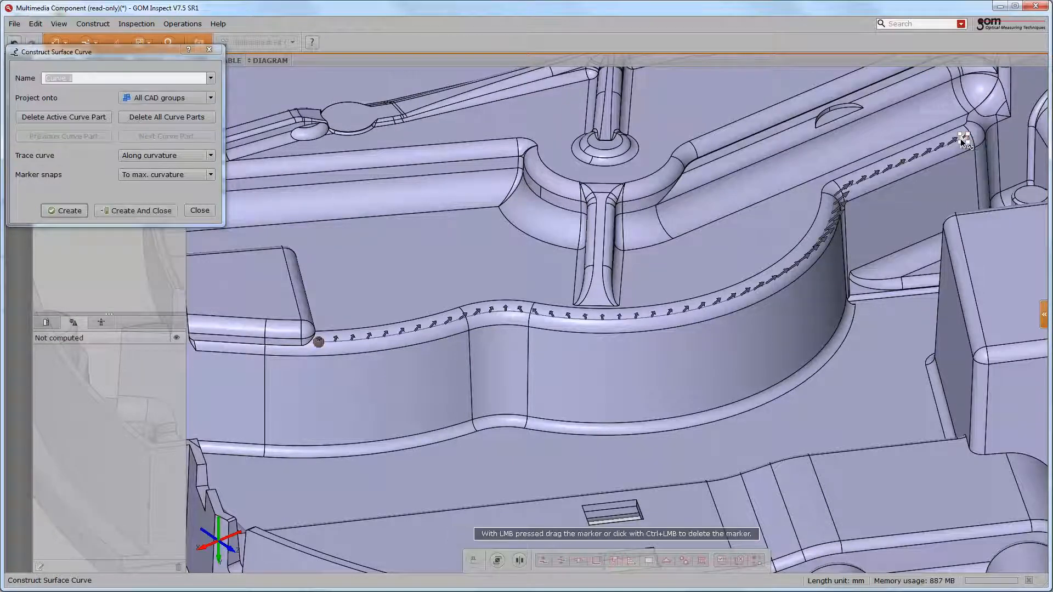
pyautogui.click(166, 209)
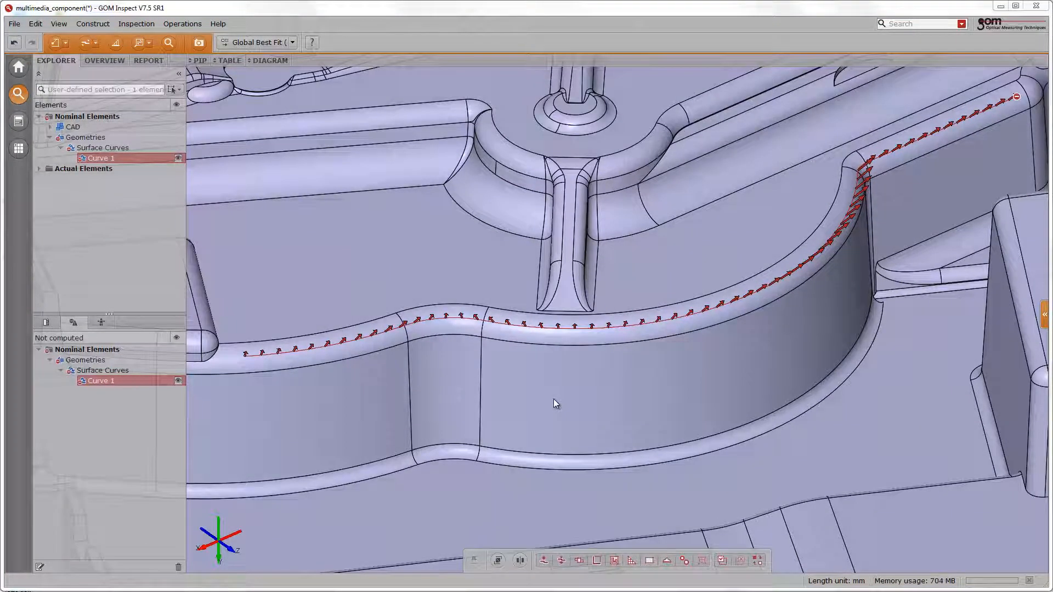
# - Assign the Fitting Curve measuring principle to Curve 1, using the actual master mesh
pyautogui.rightClick(553, 399)
pyautogui.click(570, 390)
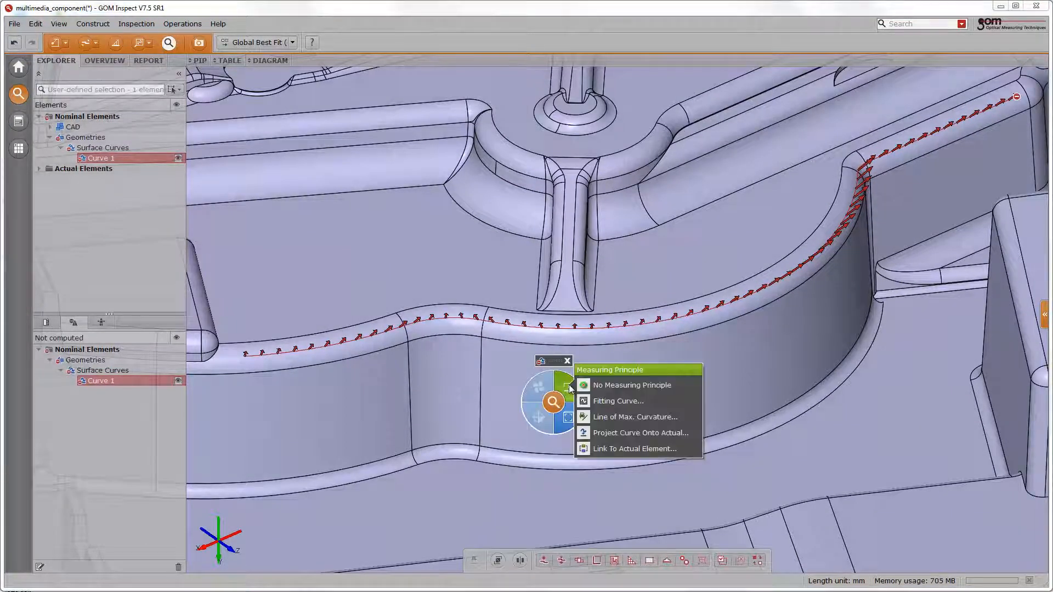
pyautogui.click(597, 401)
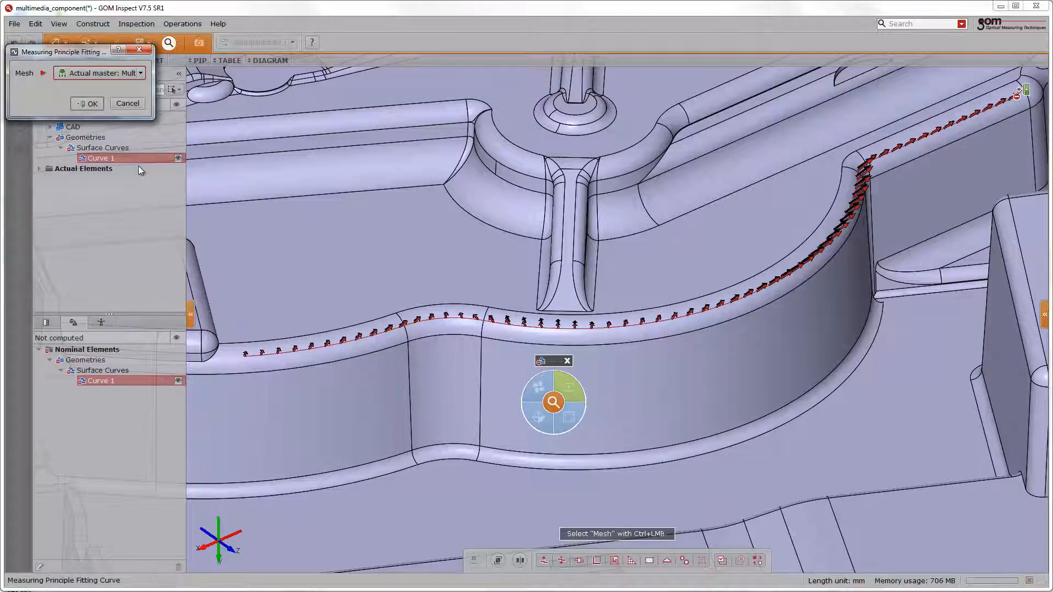
pyautogui.click(90, 103)
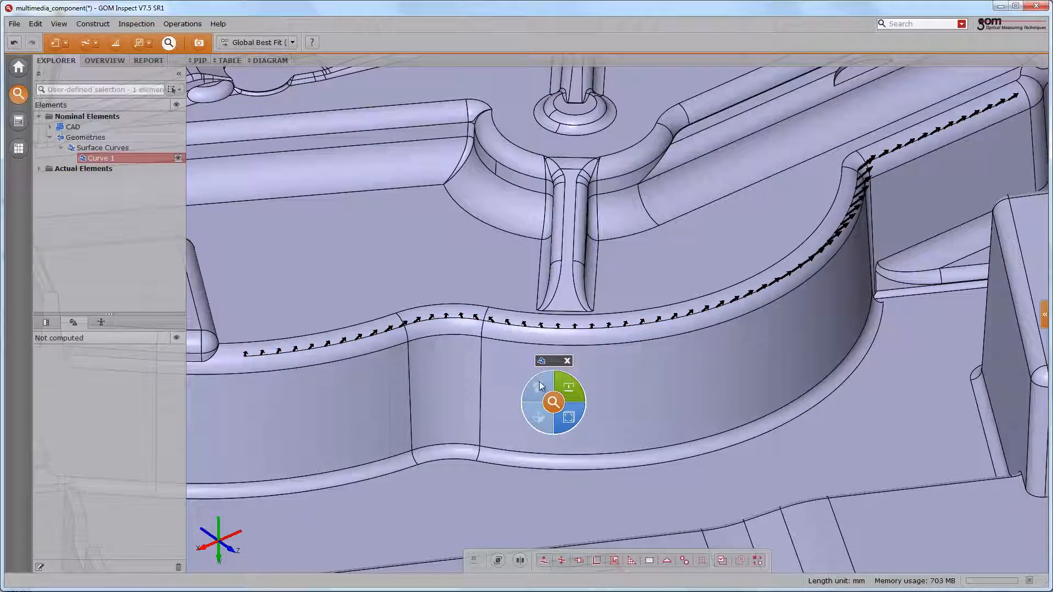
# - Assign the Radius measuring principle to Curve 1, using all CAD groups, the actual master and a fixed point distance of 0.800 mm
pyautogui.click(567, 387)
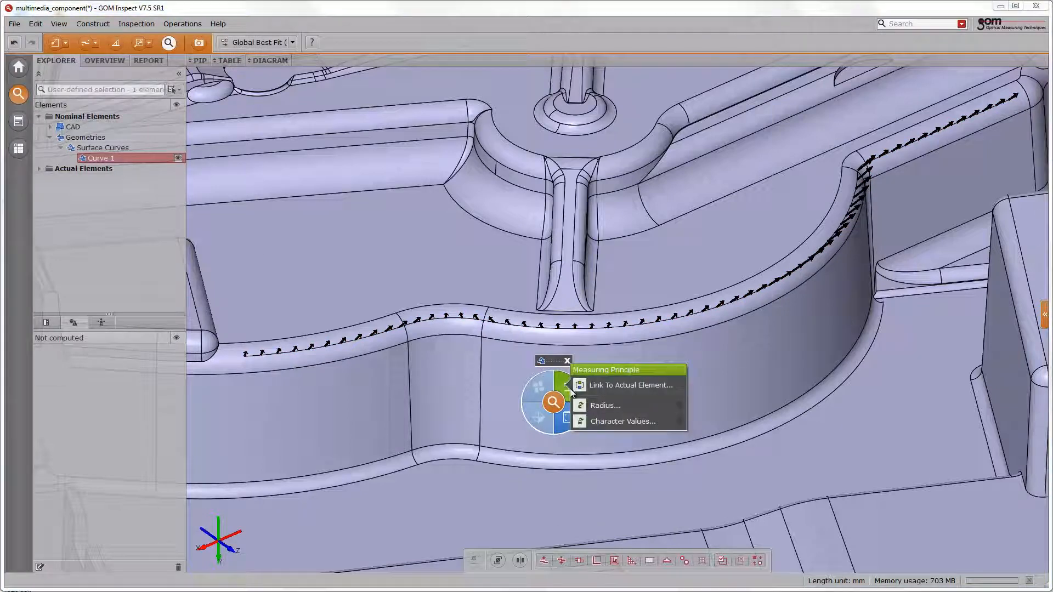
pyautogui.click(594, 405)
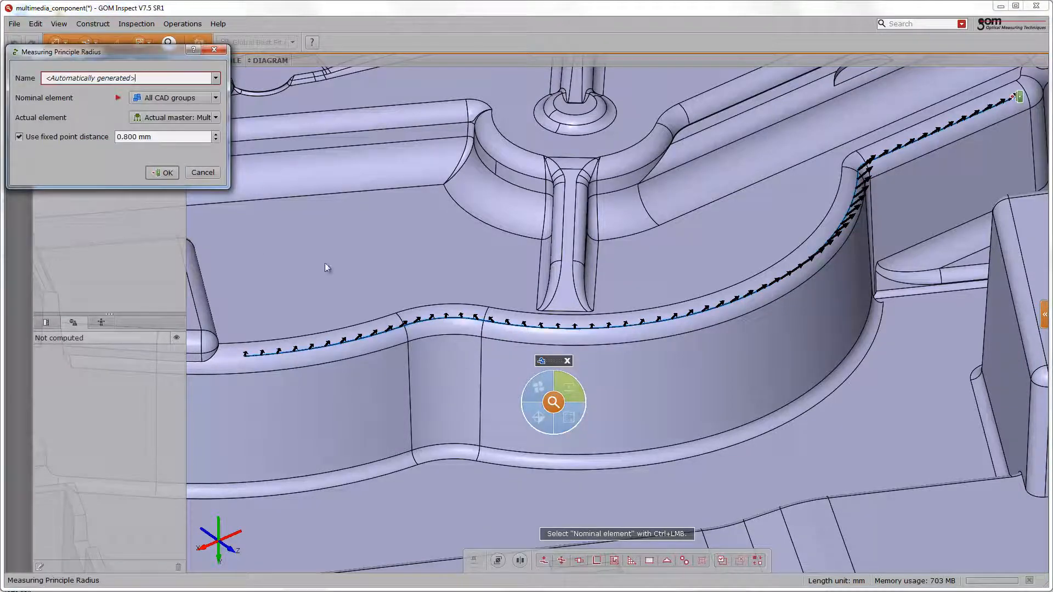
pyautogui.click(167, 173)
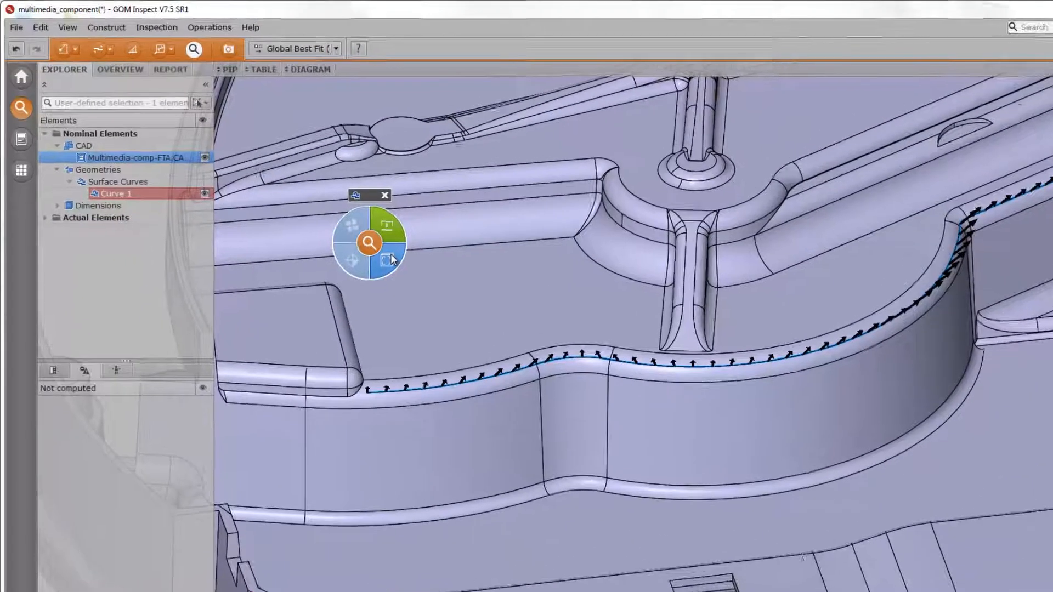
# - Create a dR deviation check on Curve 1 with a 0.800 mm point distance and manual tolerances of 1.000 mm and -1.000 mm
pyautogui.click(335, 195)
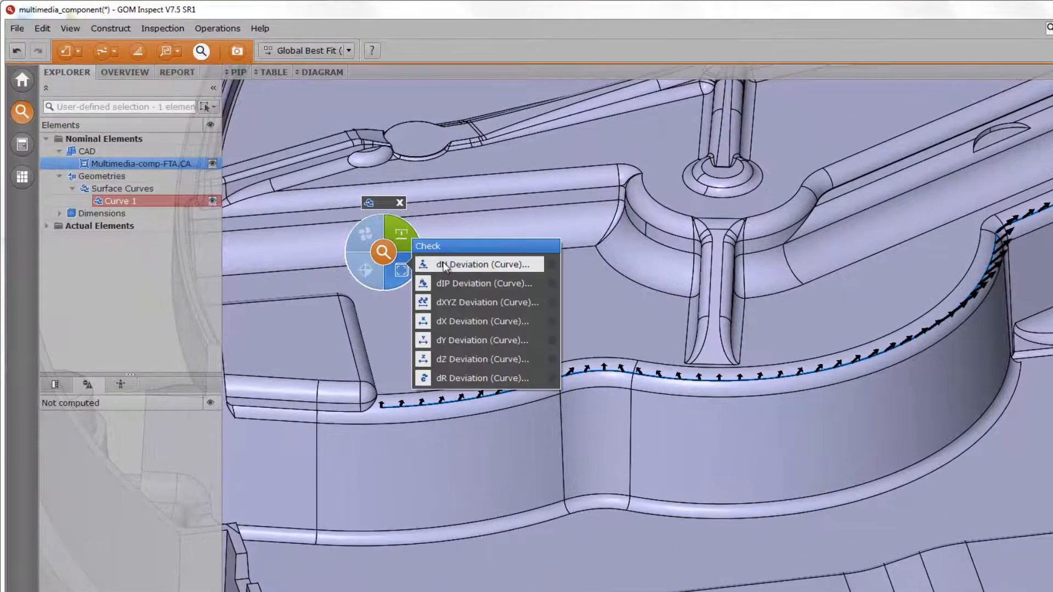
pyautogui.click(445, 378)
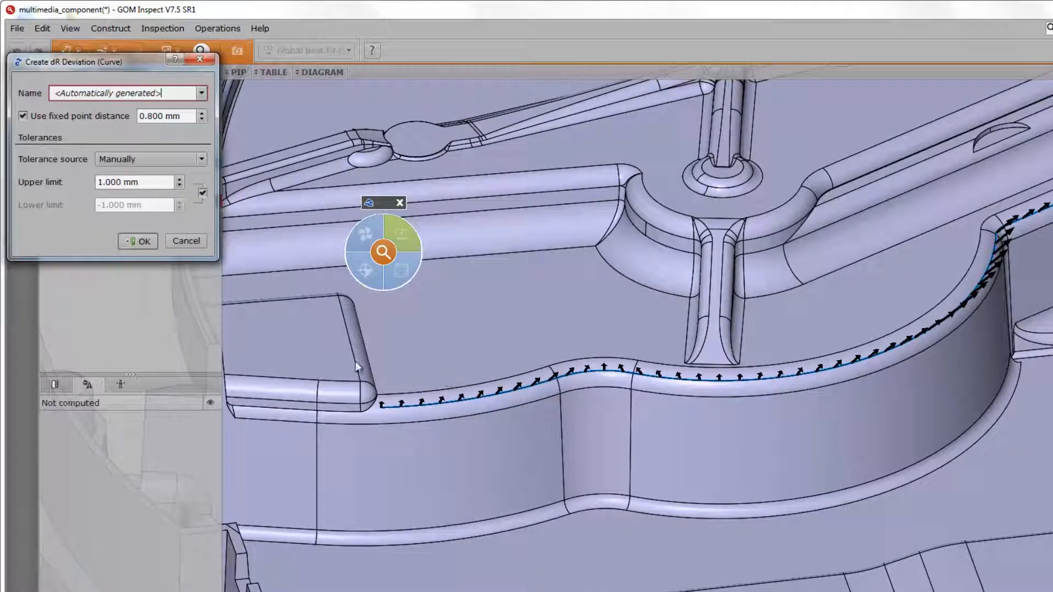
pyautogui.click(138, 241)
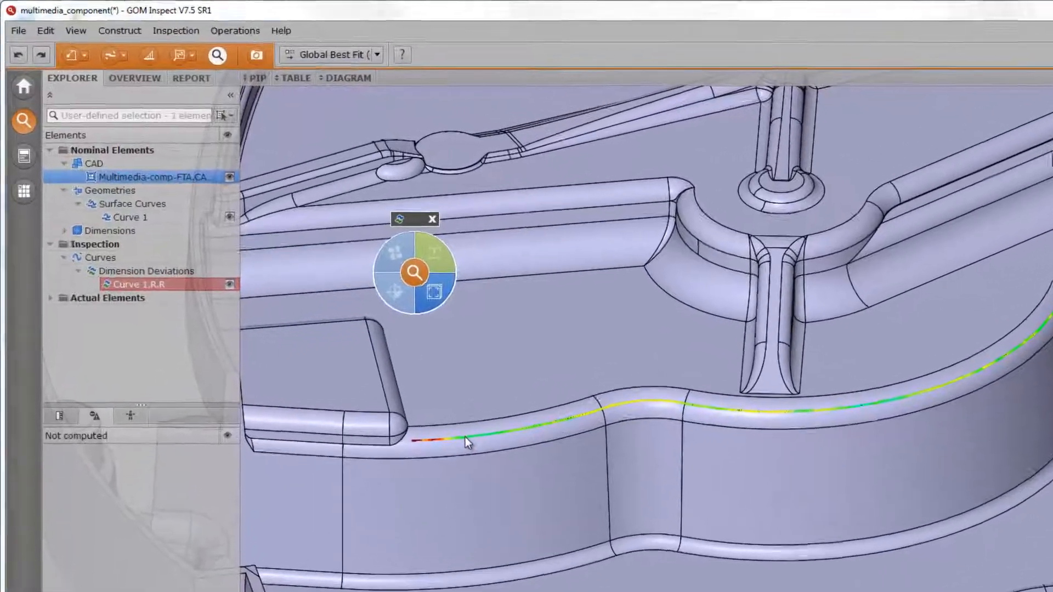
pyautogui.rightClick(465, 436)
pyautogui.click(475, 444)
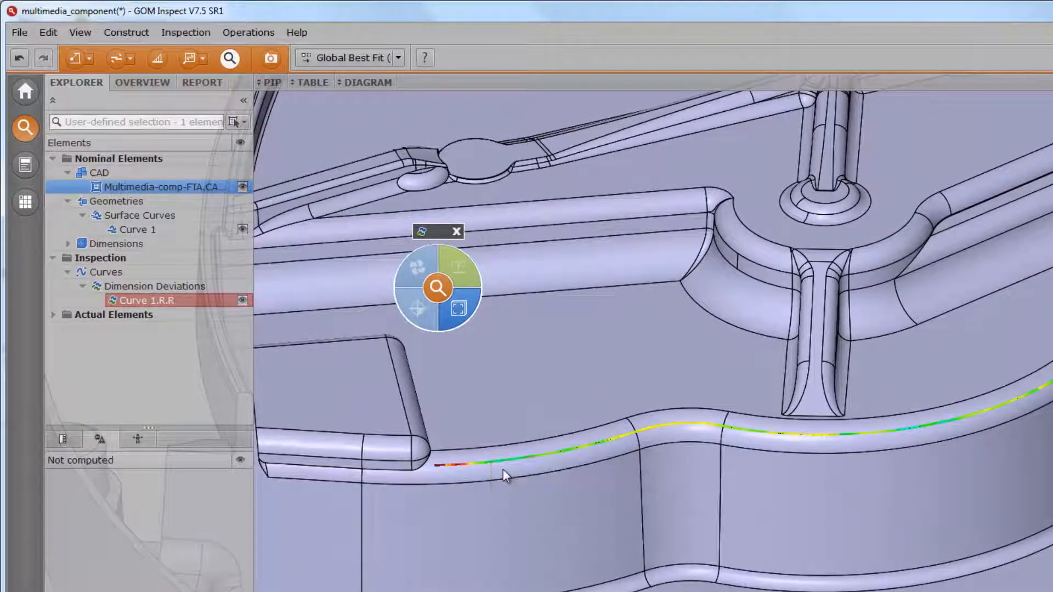
# - Create equidistant points along the Curve 1 radius deviation with a point distance of 10.00 mm
pyautogui.click(202, 60)
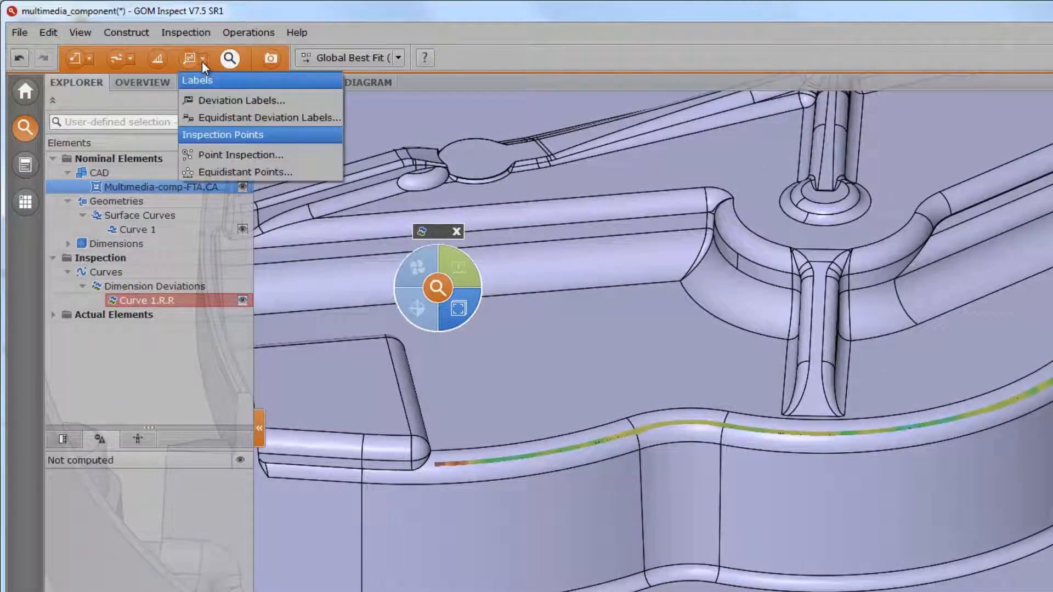
pyautogui.click(220, 170)
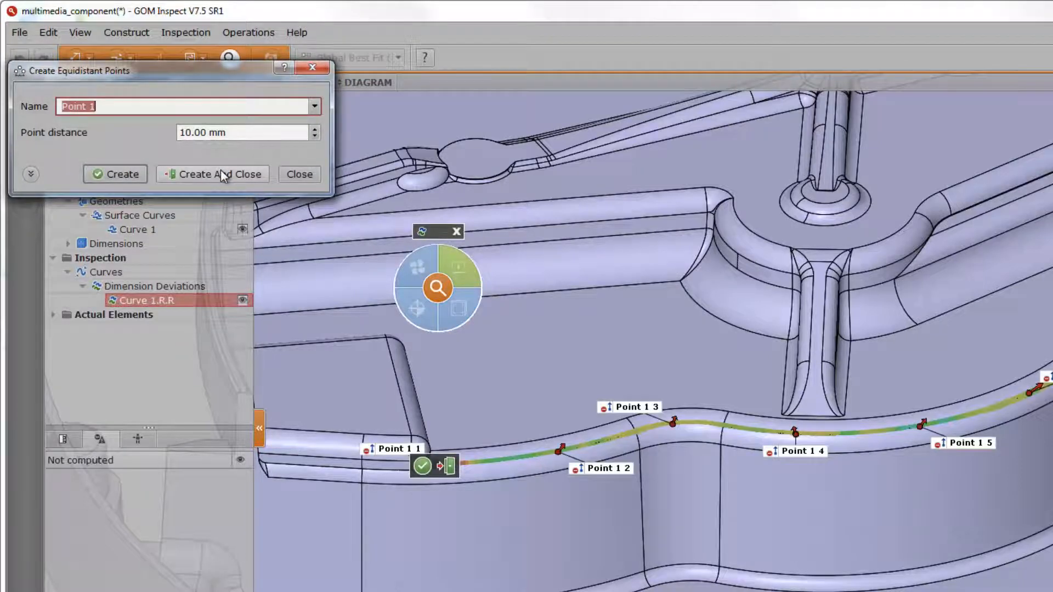
pyautogui.click(220, 173)
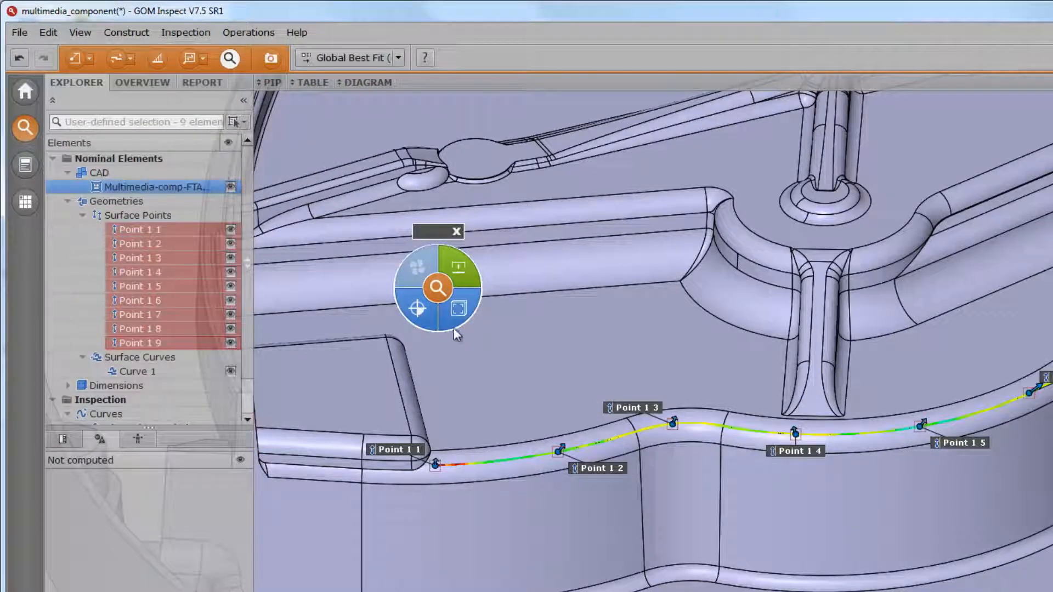
# - Check the radius of the selected surface points against their nominal values with manual tolerances of 1.000 mm and -1.000 mm
pyautogui.click(463, 308)
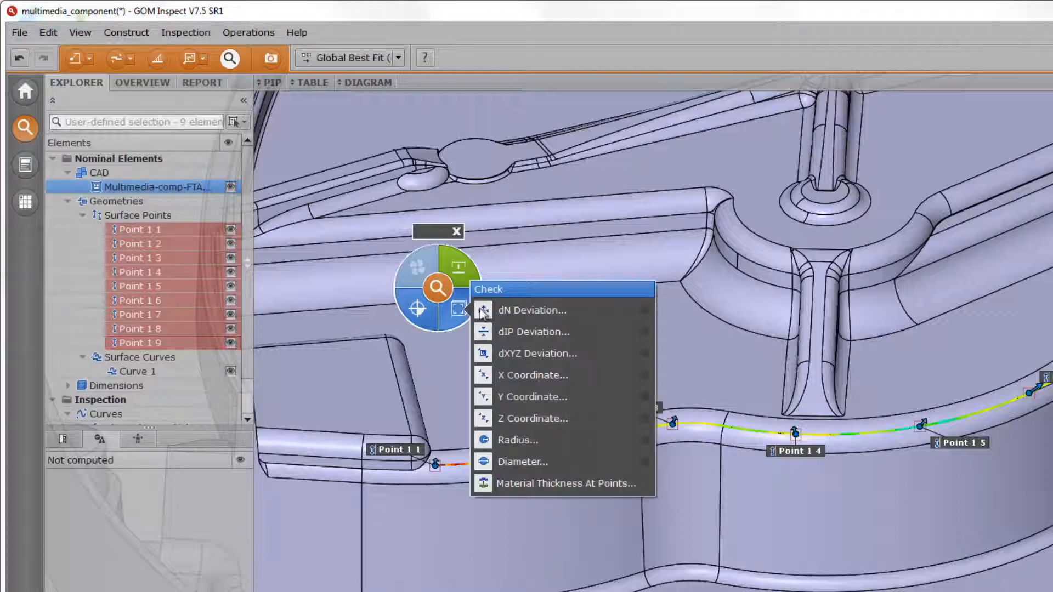
pyautogui.click(529, 442)
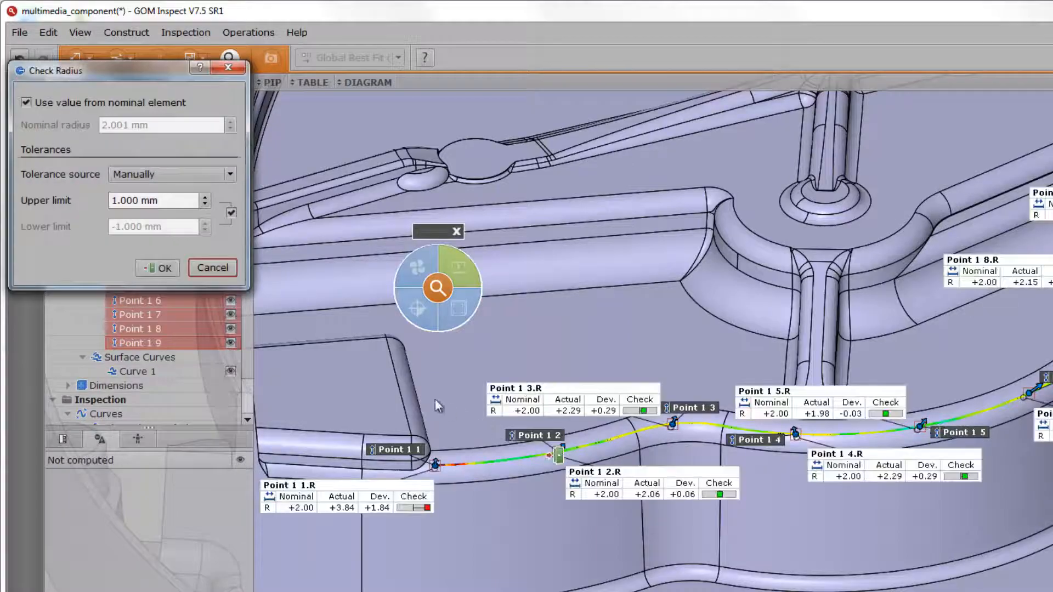
pyautogui.click(161, 269)
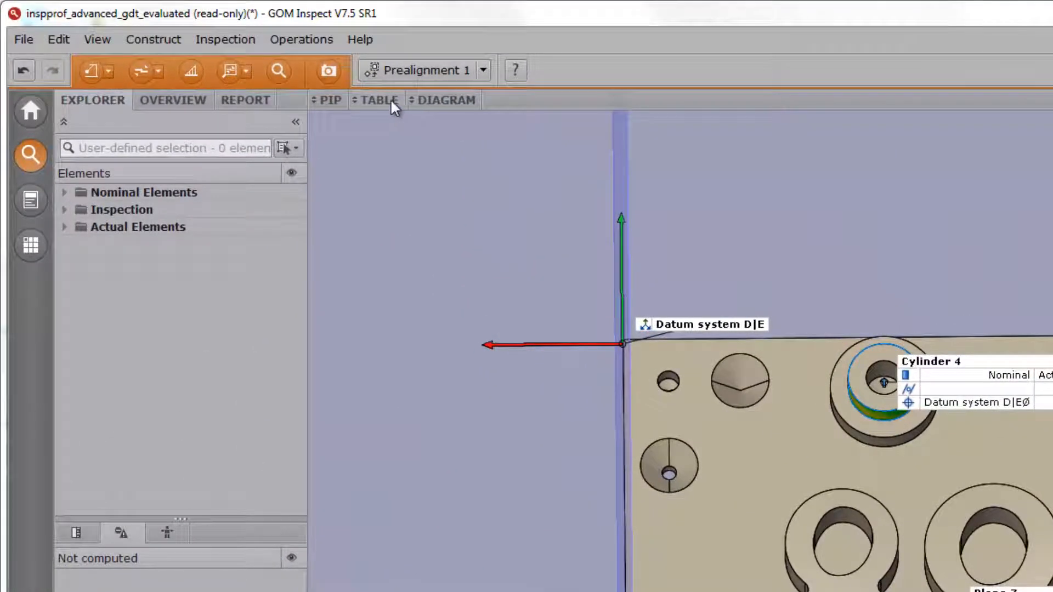
# - View the inspection table in the CSV Export, Statistics Overview and Overview templates, toggling between visible and all elements
pyautogui.click(387, 99)
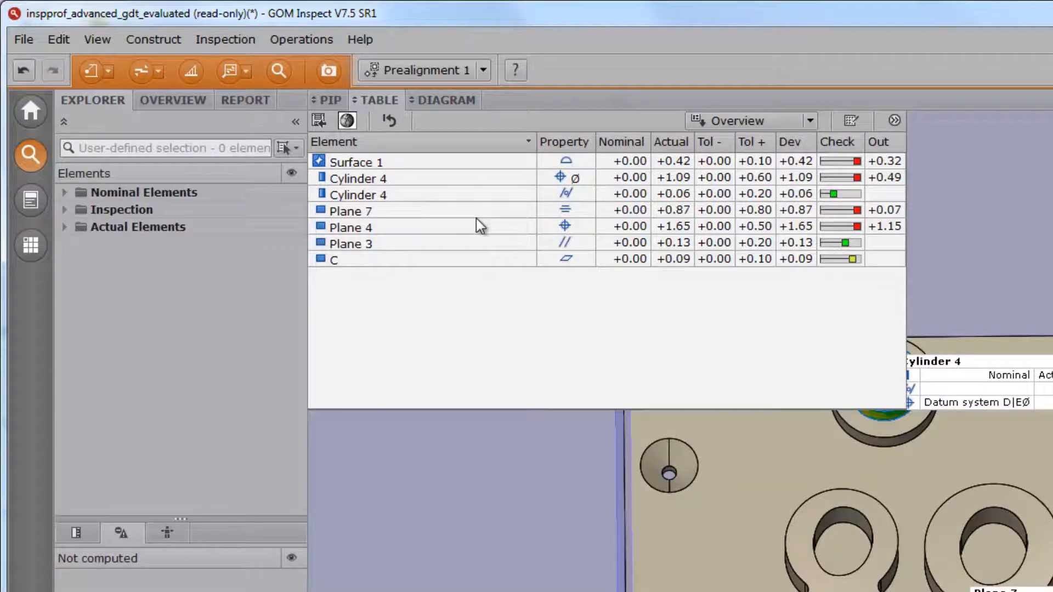
pyautogui.click(732, 119)
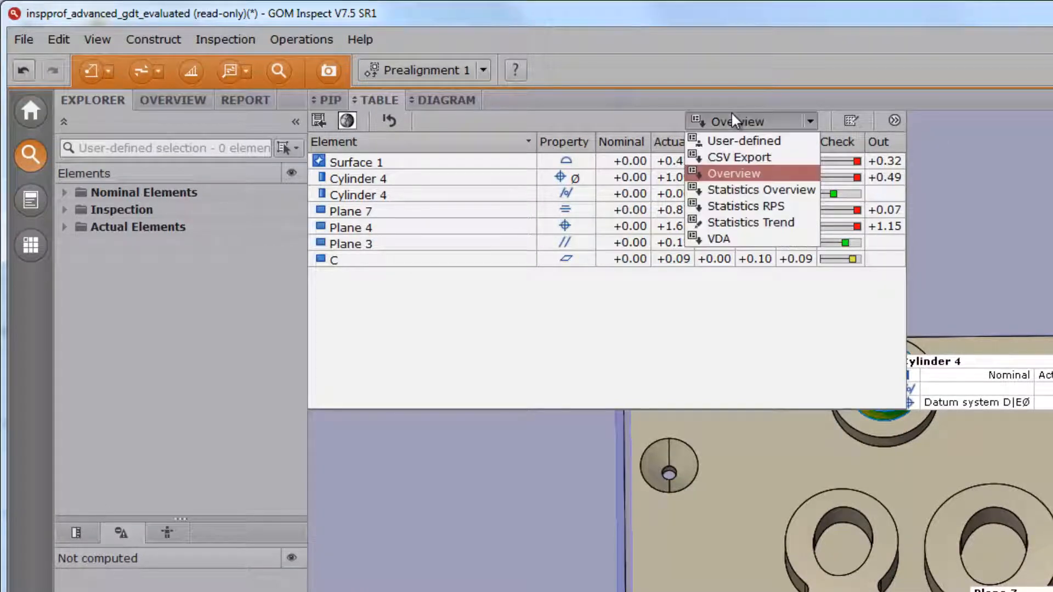
pyautogui.click(731, 157)
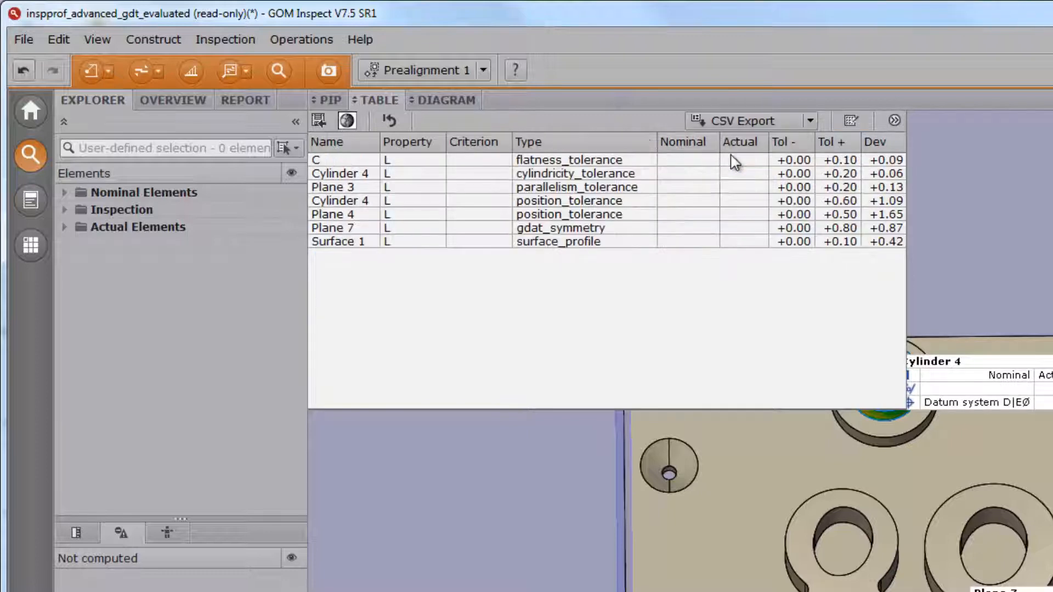
pyautogui.click(739, 120)
pyautogui.click(742, 193)
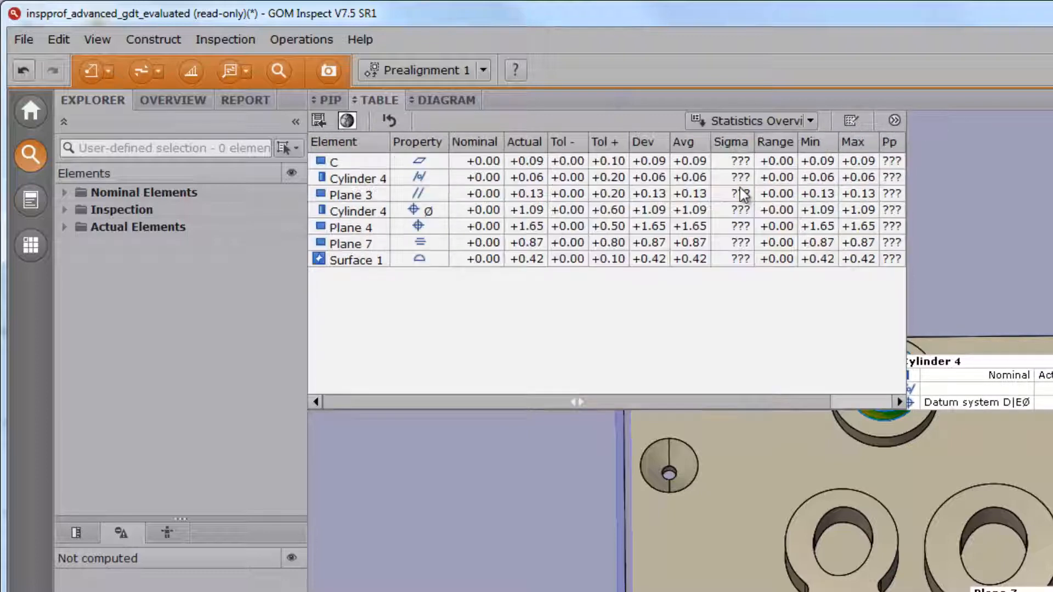
pyautogui.click(741, 120)
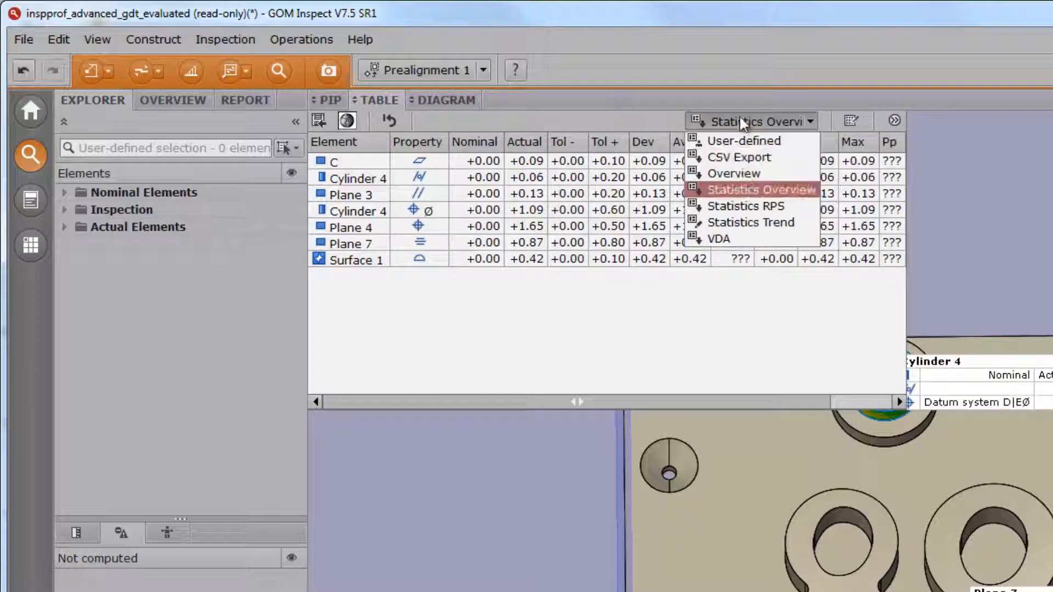
pyautogui.click(744, 172)
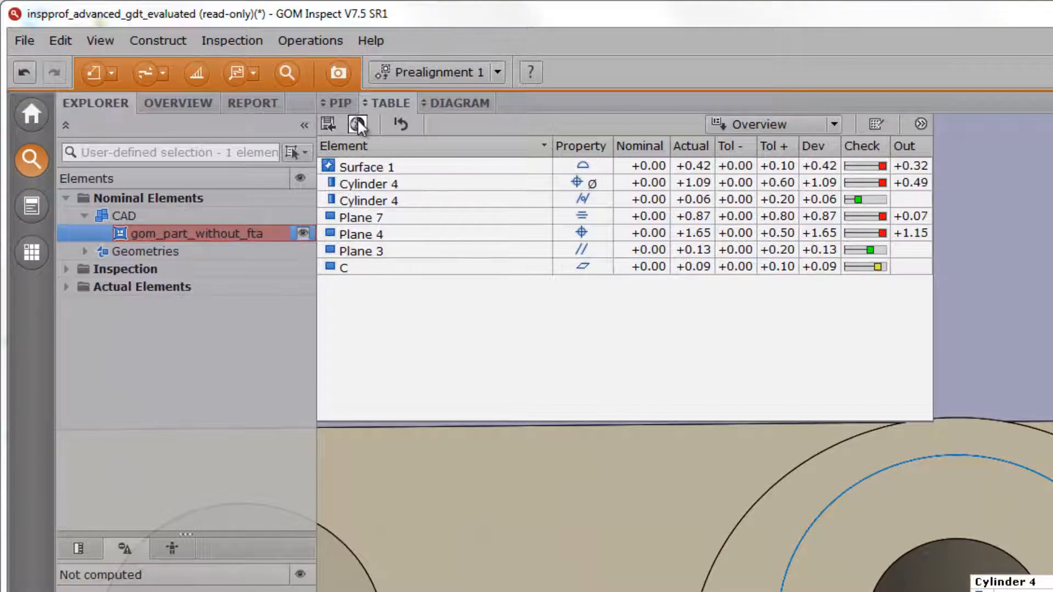
pyautogui.click(358, 123)
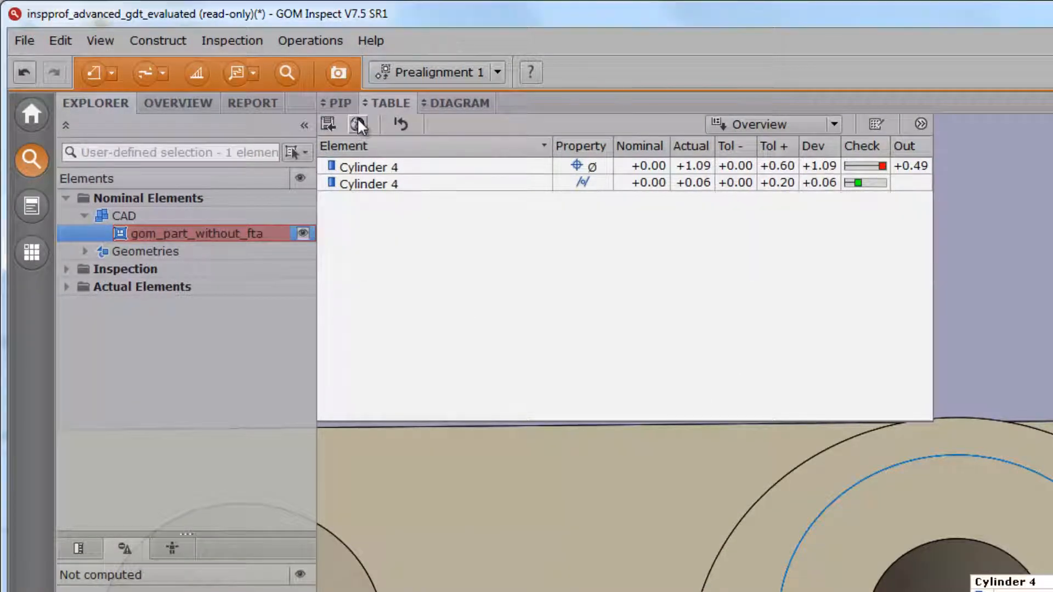
pyautogui.click(358, 123)
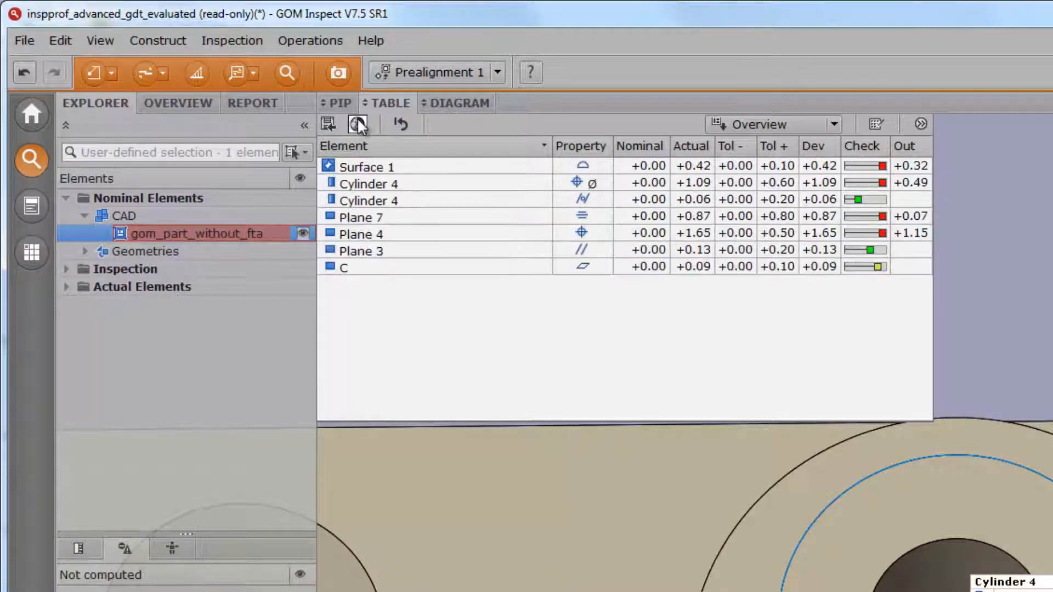
# - Sort the overview table by descending deviation and export it as Overview.csv with ISO 8859-1 coding and LF (Unix) line feeds
pyautogui.click(811, 146)
pyautogui.click(810, 149)
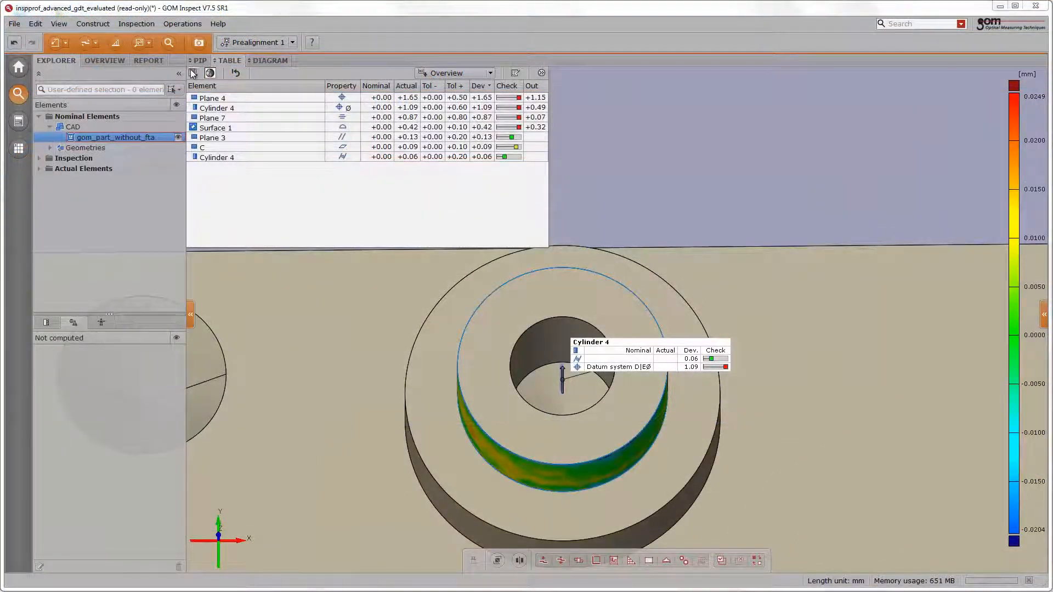
pyautogui.click(193, 72)
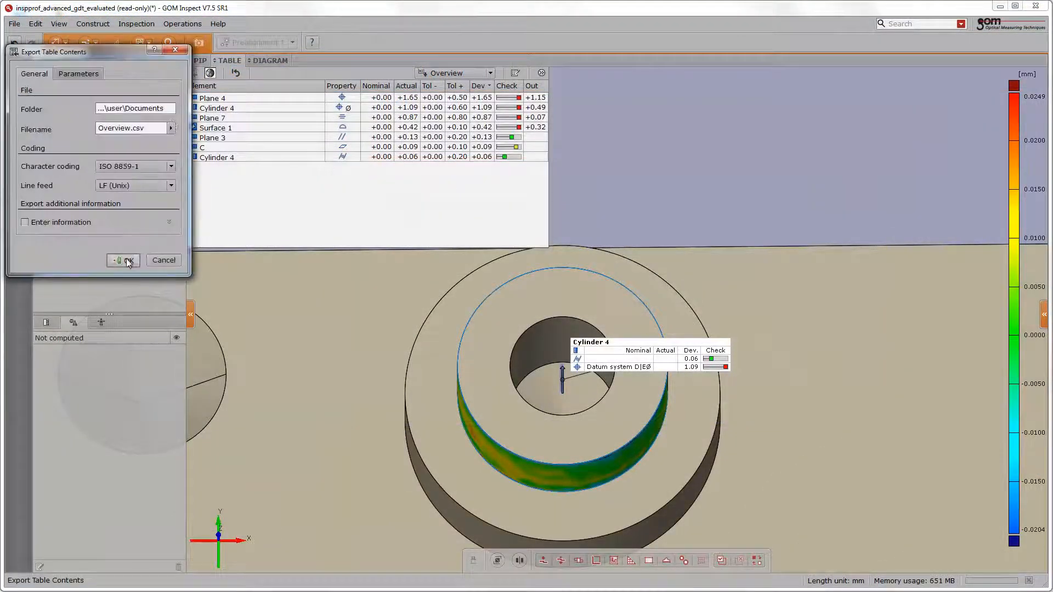
pyautogui.click(126, 258)
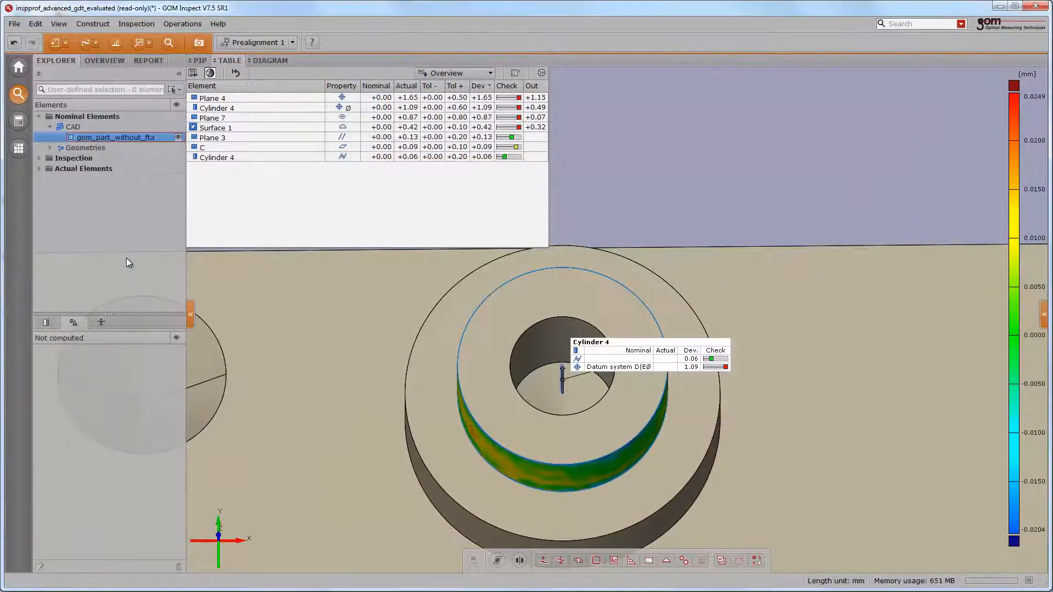
# - Limit the table to the visible Cylinder 4 checks and create a portrait report page from it with the Table layout
pyautogui.click(210, 73)
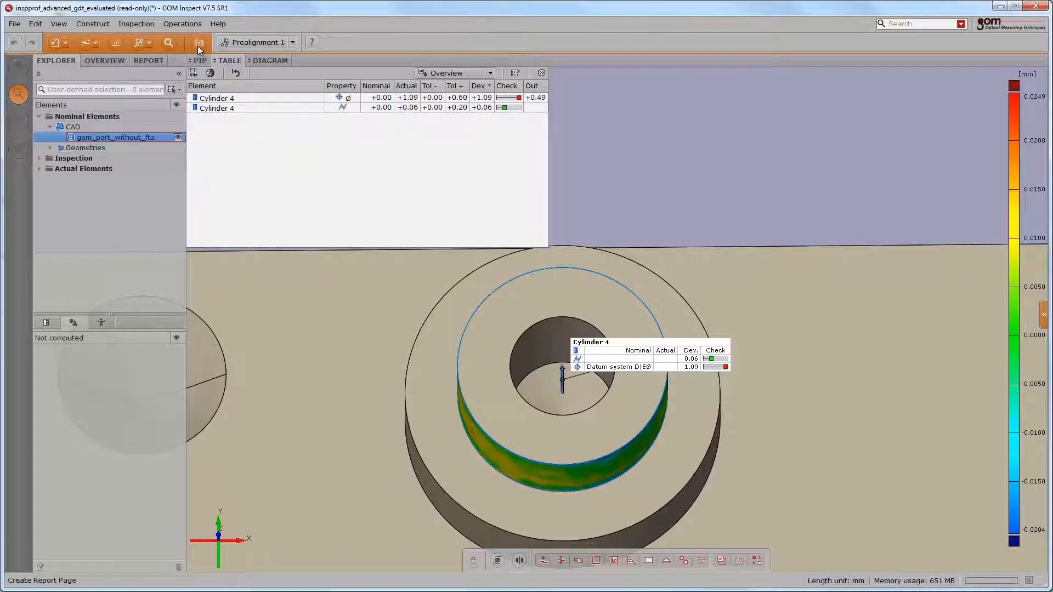
pyautogui.click(199, 43)
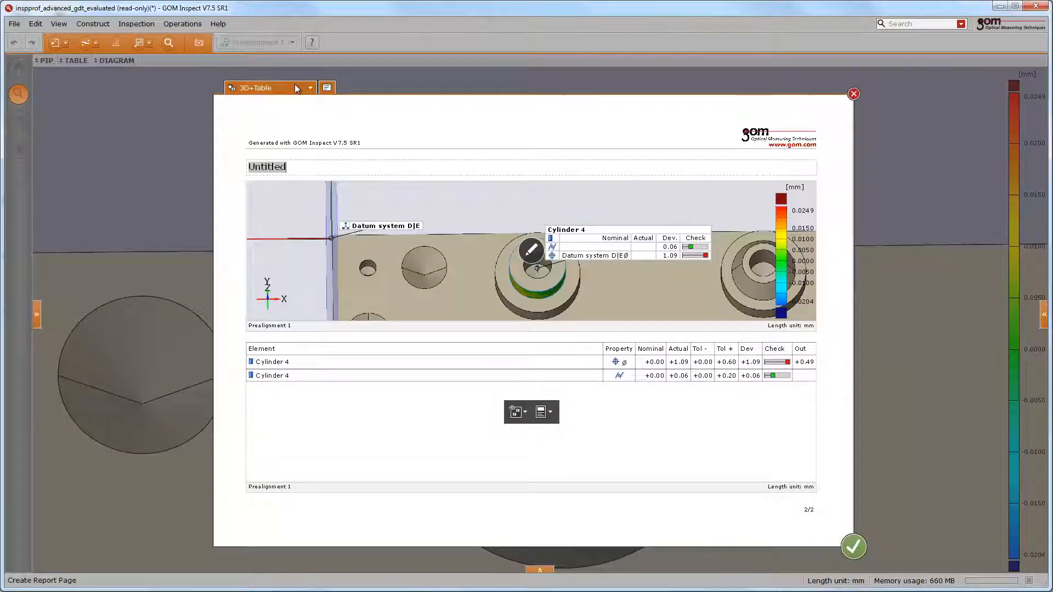
pyautogui.click(327, 88)
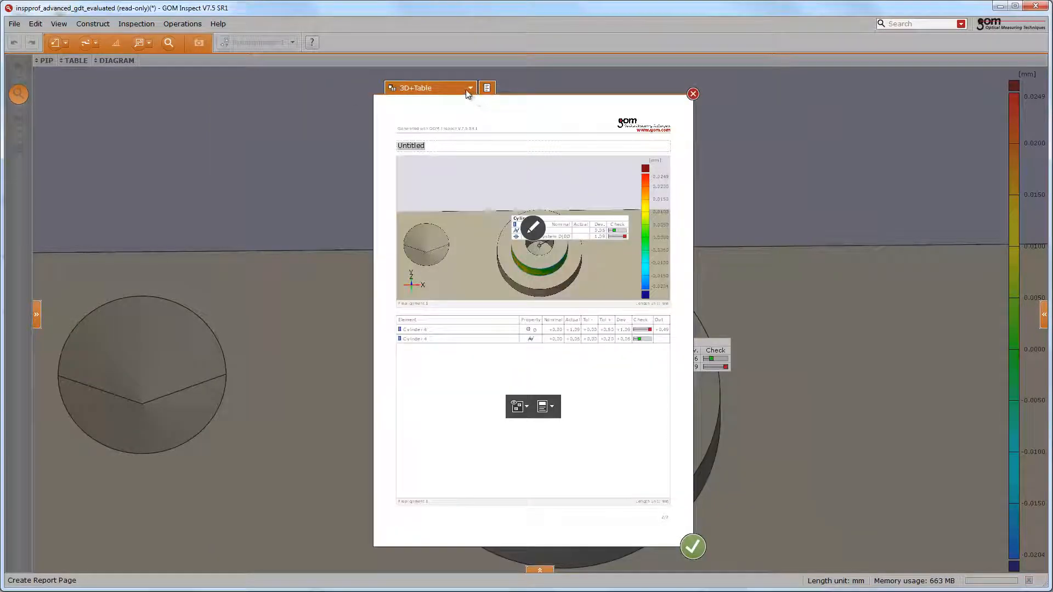
pyautogui.click(469, 88)
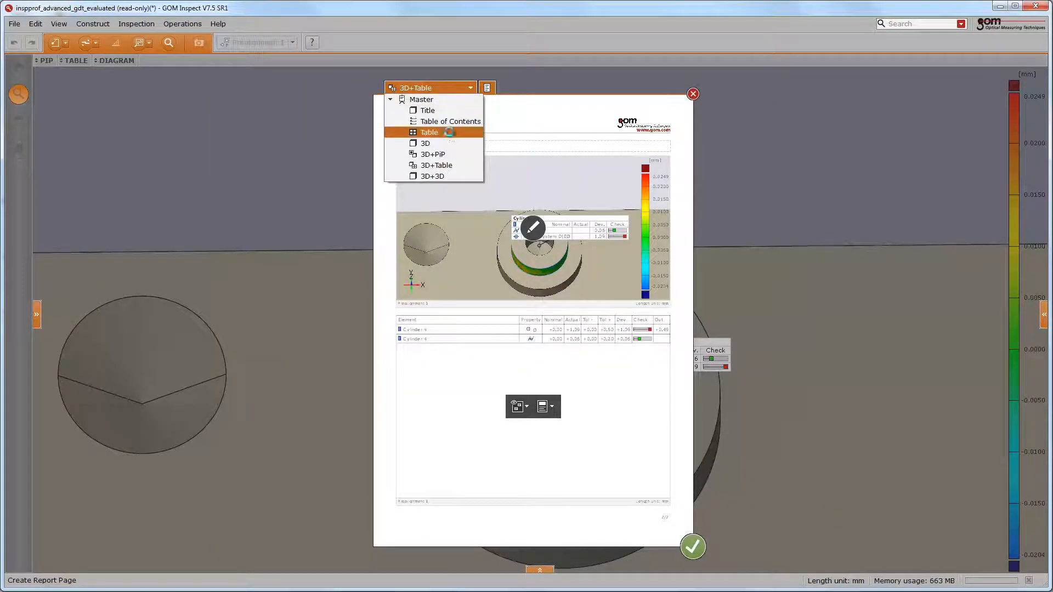
pyautogui.click(449, 132)
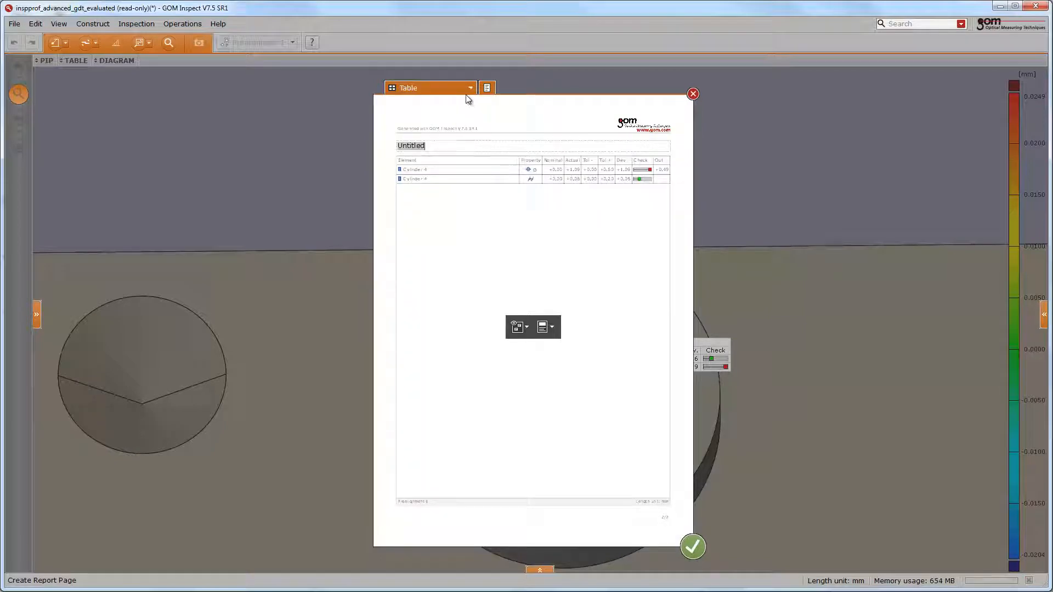
pyautogui.click(692, 547)
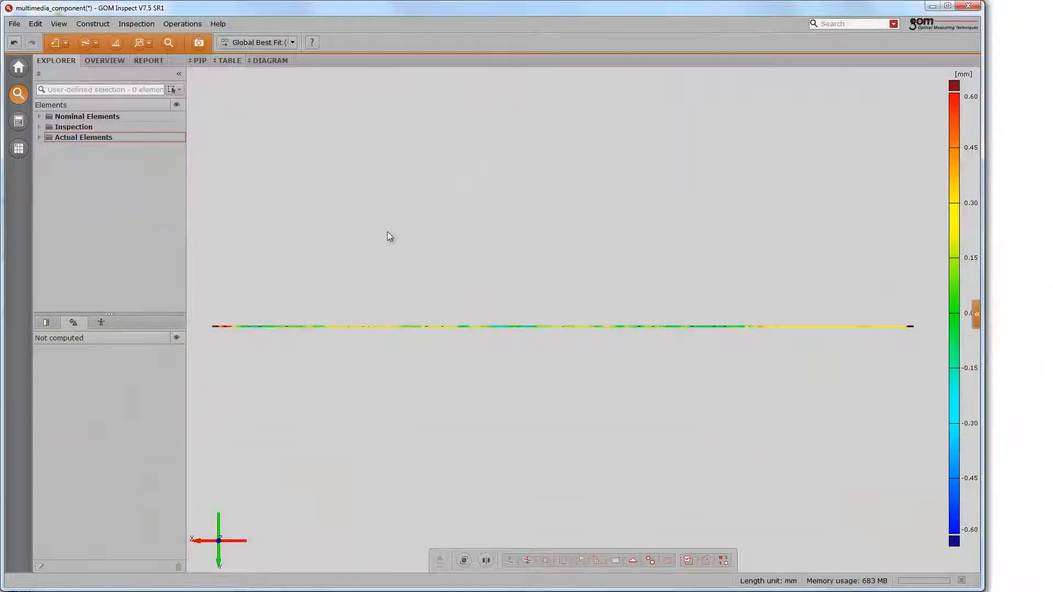
# - Show the deviation diagram of the curve above the 3D view and switch on the tolerance legend
pyautogui.click(269, 61)
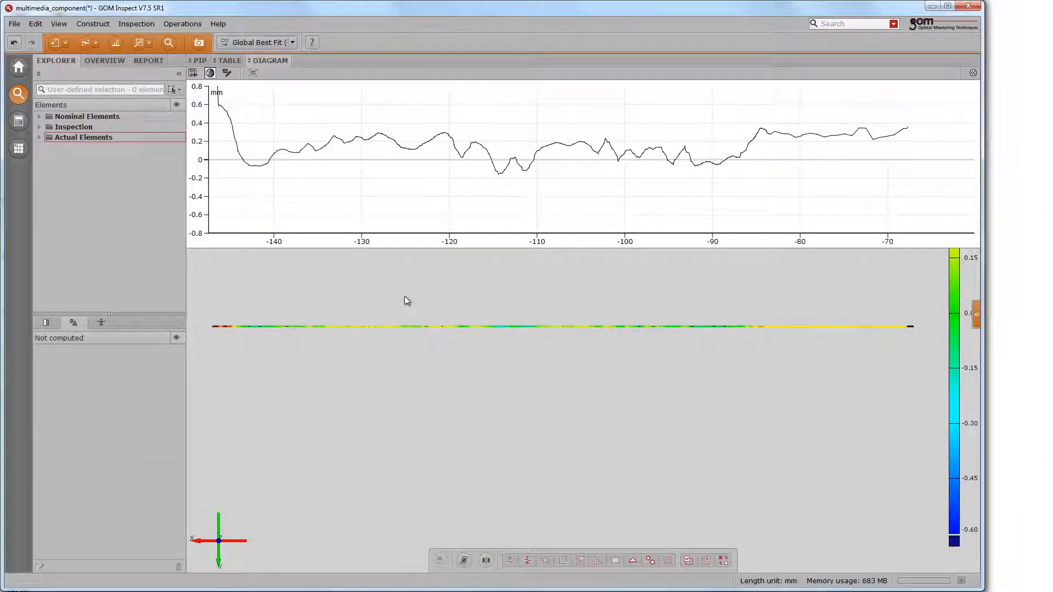
pyautogui.scroll(-4, 482, 354)
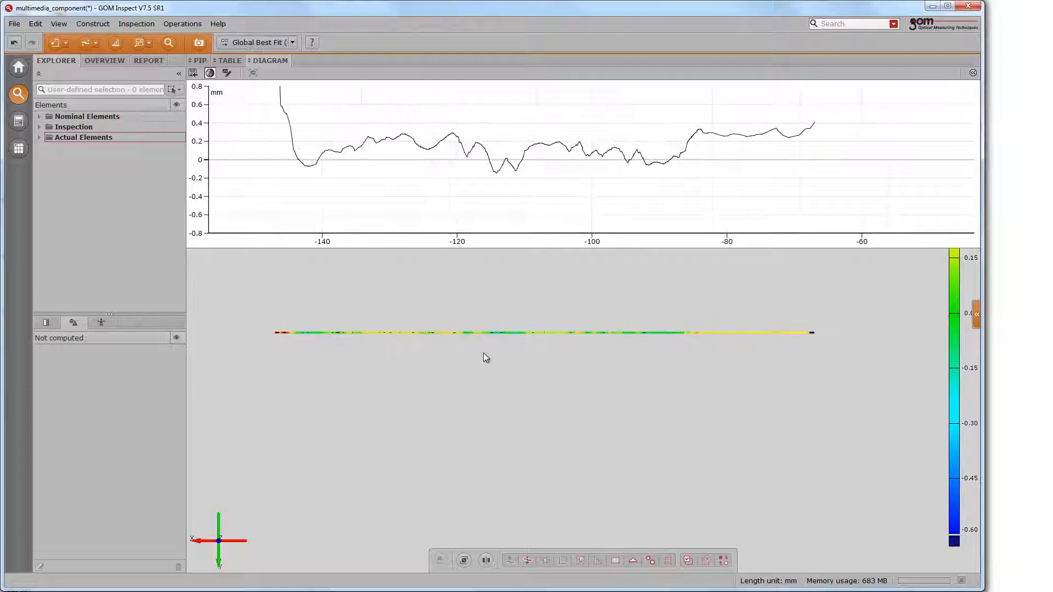
pyautogui.scroll(5, 482, 351)
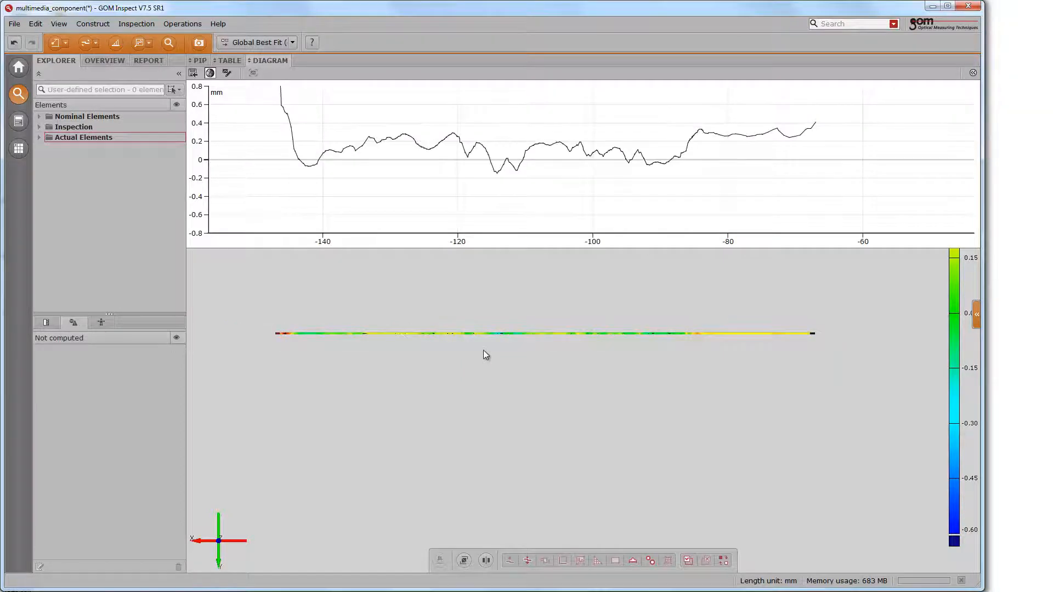
pyautogui.rightClick(953, 354)
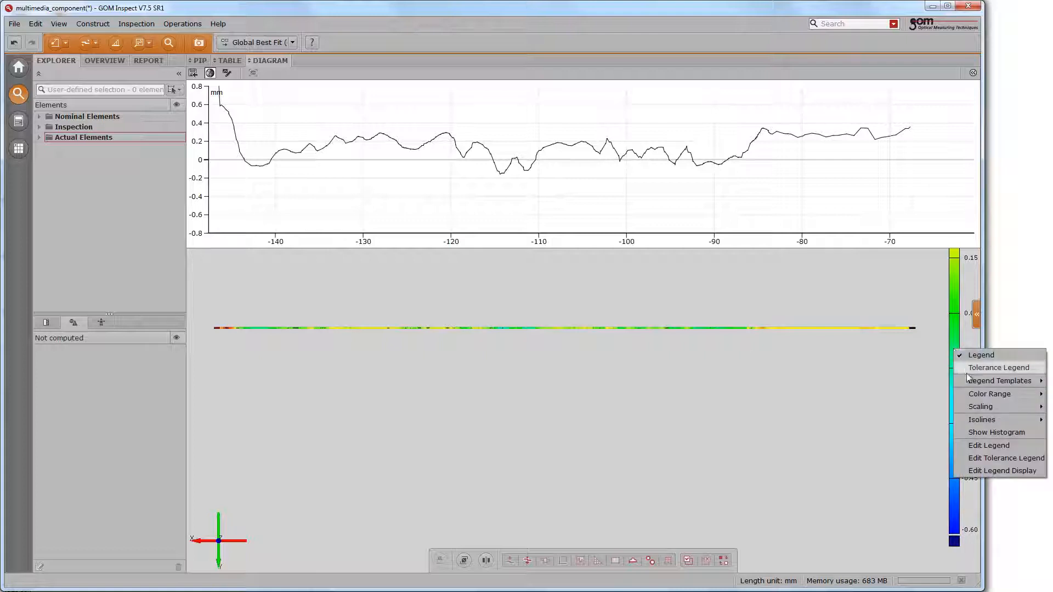
pyautogui.click(966, 369)
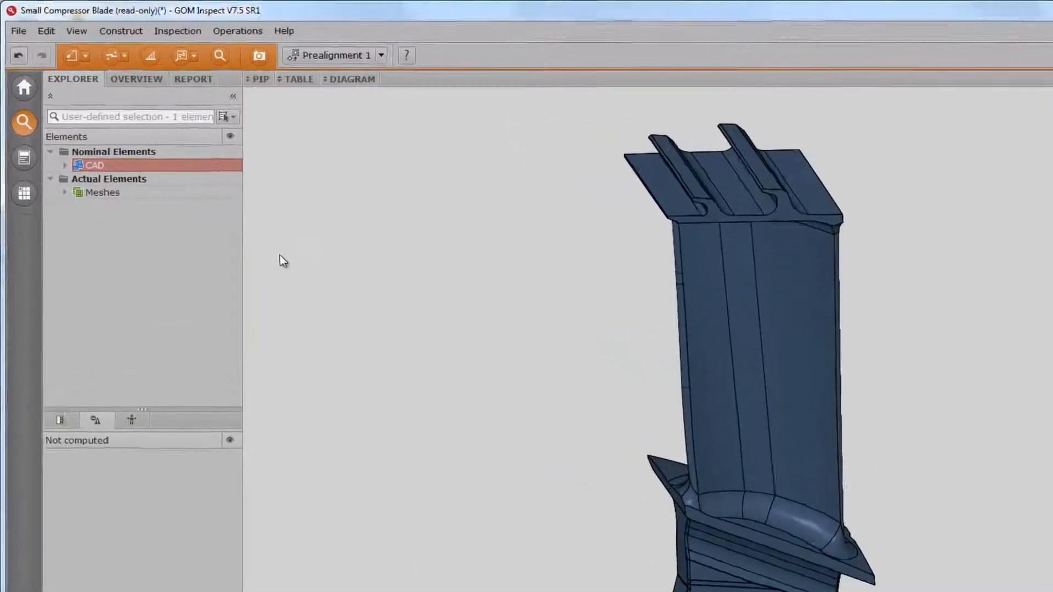
# - Construct a single section through the whole compressor blade CAD, parallel to Plane Z at a position of 230.000 mm
pyautogui.click(165, 180)
pyautogui.click(157, 38)
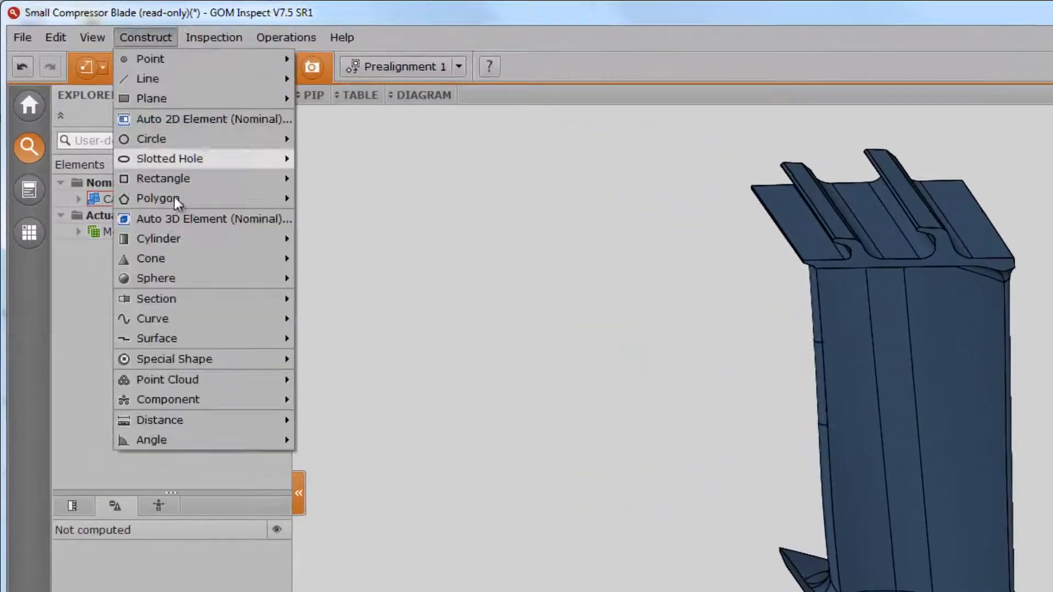
pyautogui.moveTo(192, 299)
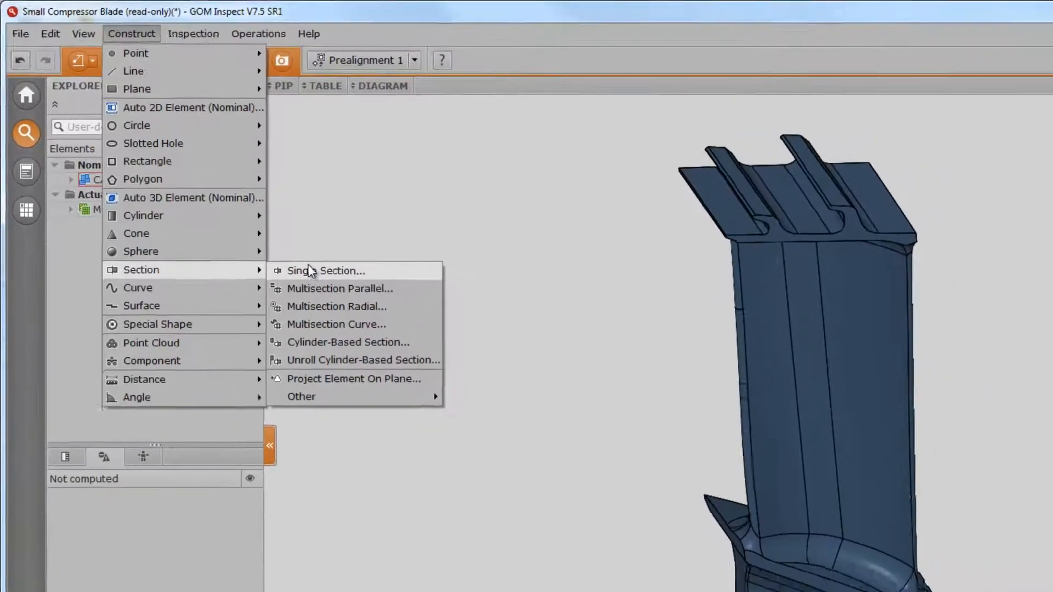
pyautogui.click(343, 299)
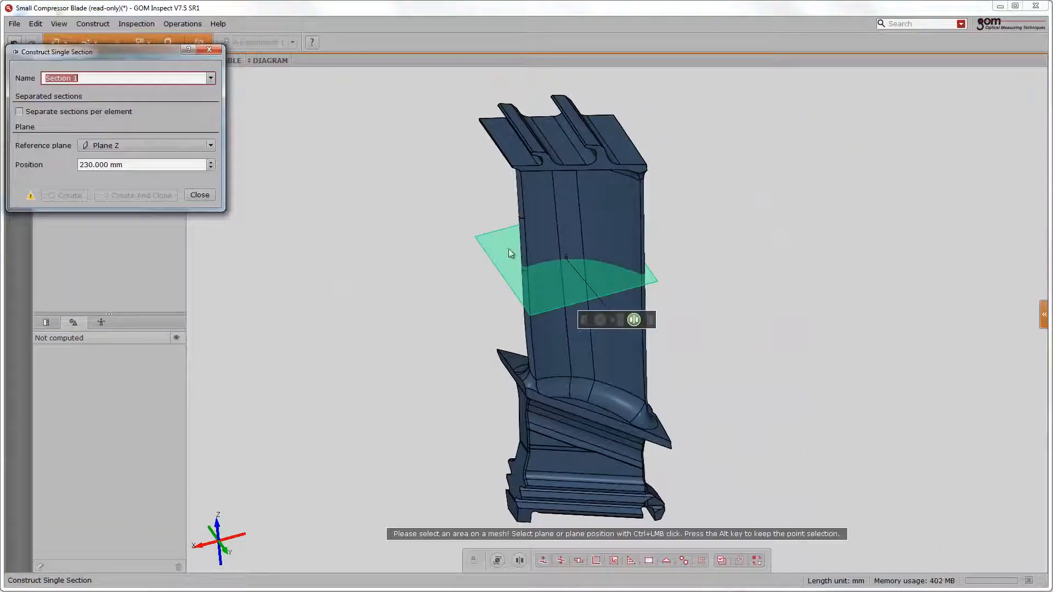
pyautogui.rightClick(543, 235)
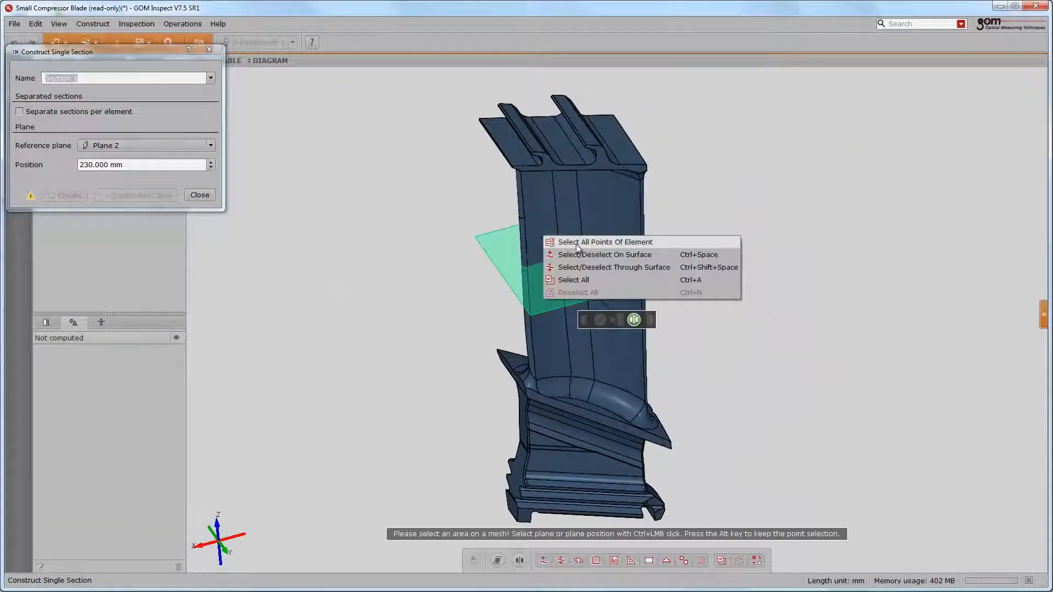
pyautogui.click(565, 243)
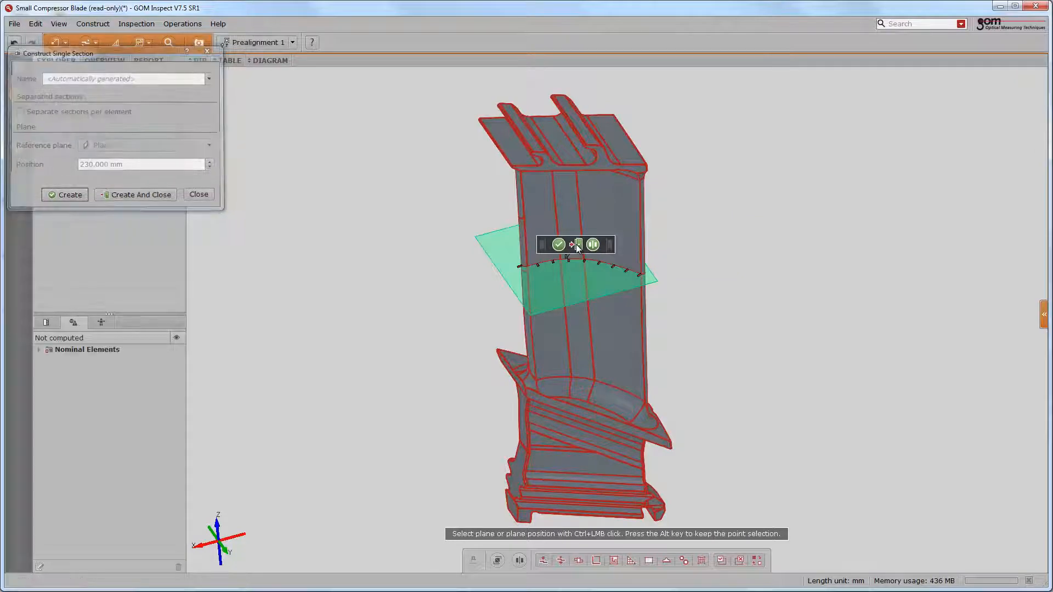
pyautogui.click(576, 245)
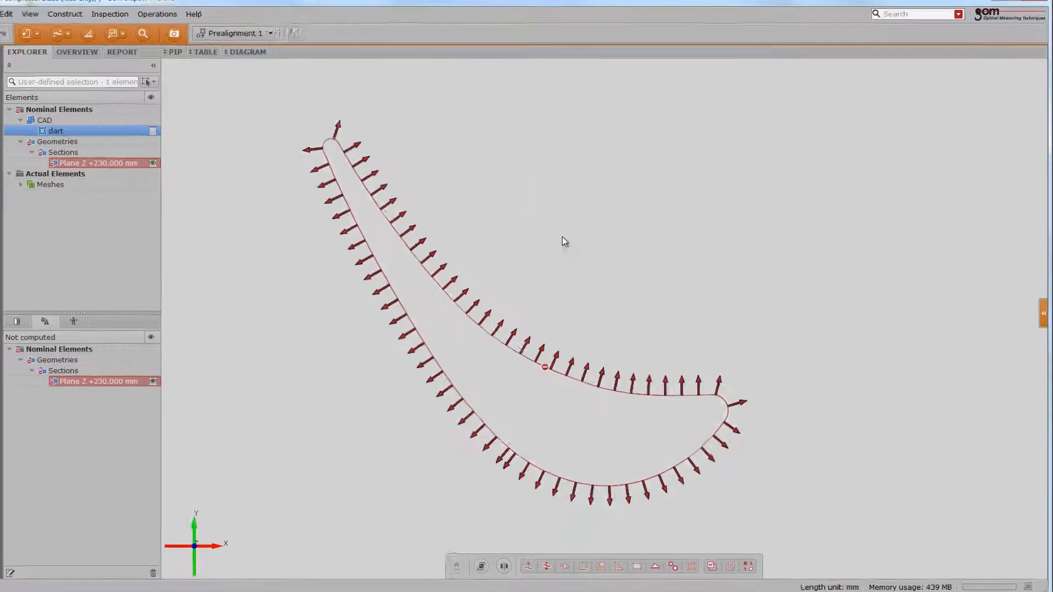
# - Assign the Actual Section measuring principle to the Plane Z +230.000 mm section, using the actual master mesh
pyautogui.rightClick(562, 238)
pyautogui.moveTo(576, 222)
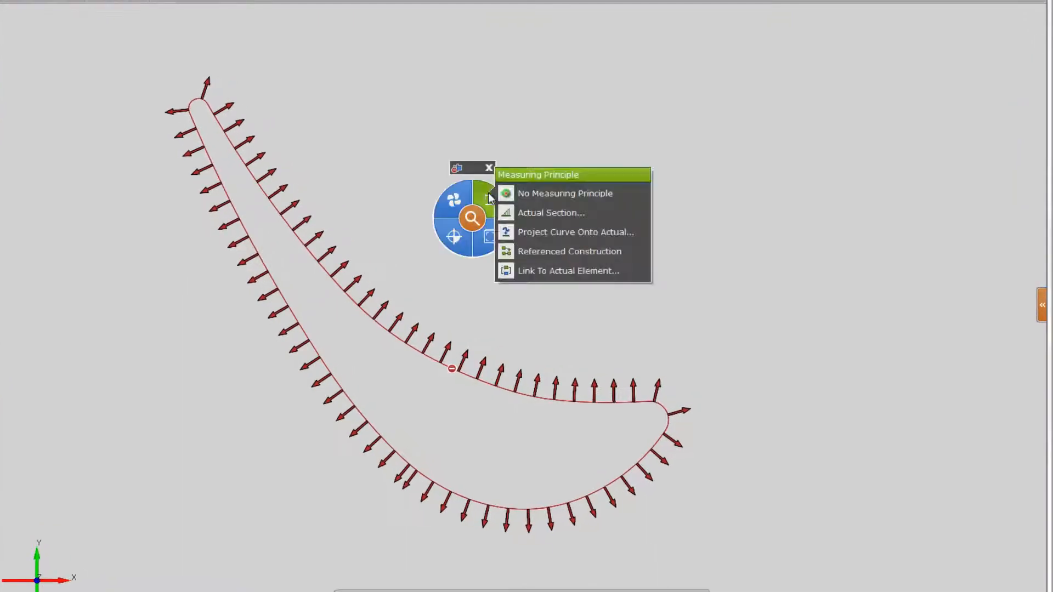
pyautogui.click(512, 212)
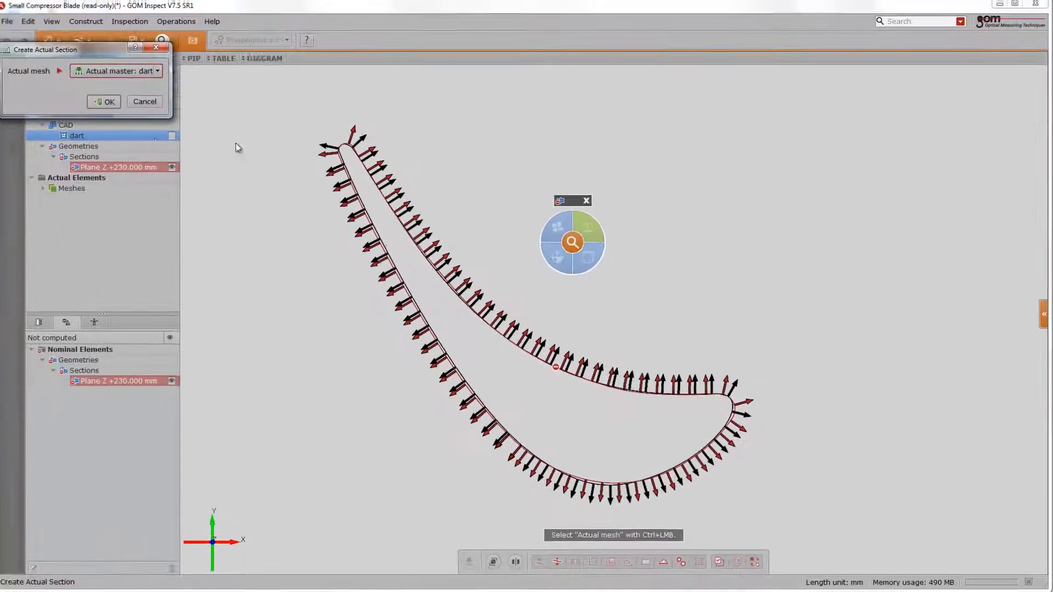
pyautogui.click(111, 104)
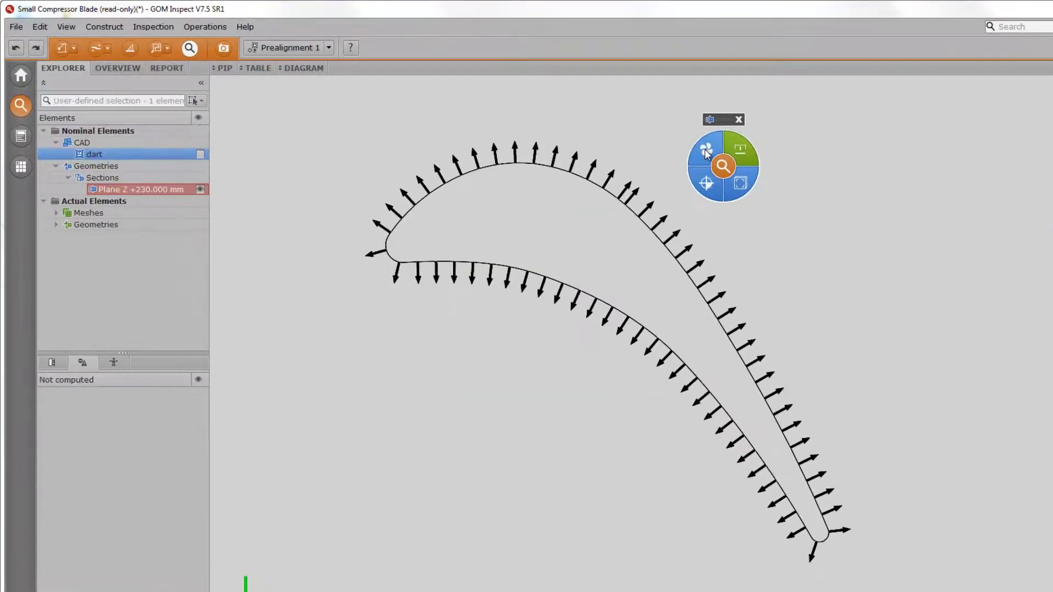
# - Create the profile mean line of the blade section with a maximum angle of 5.00 deg
pyautogui.click(627, 132)
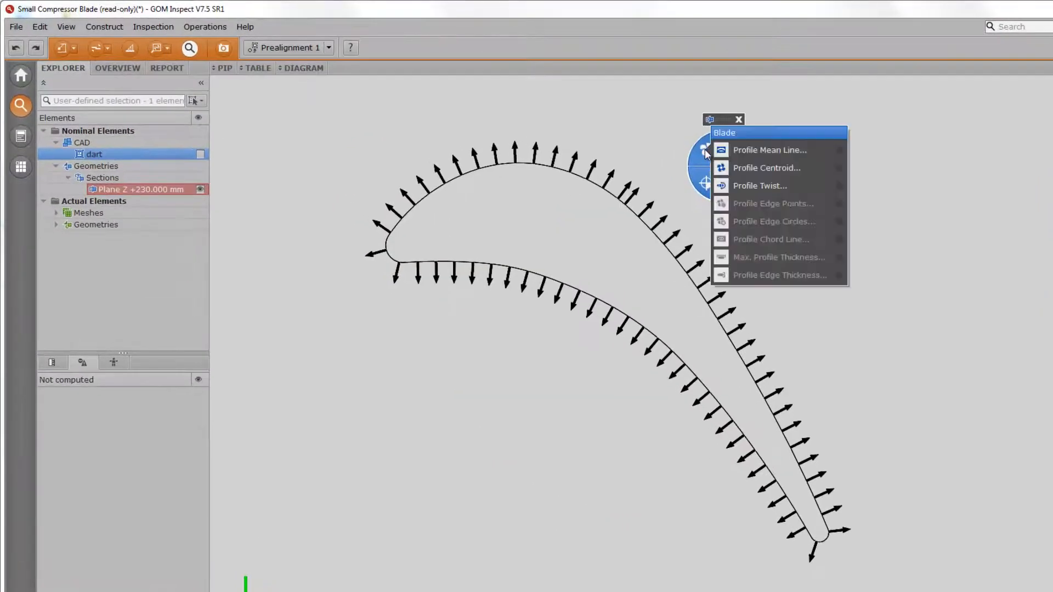
pyautogui.click(767, 149)
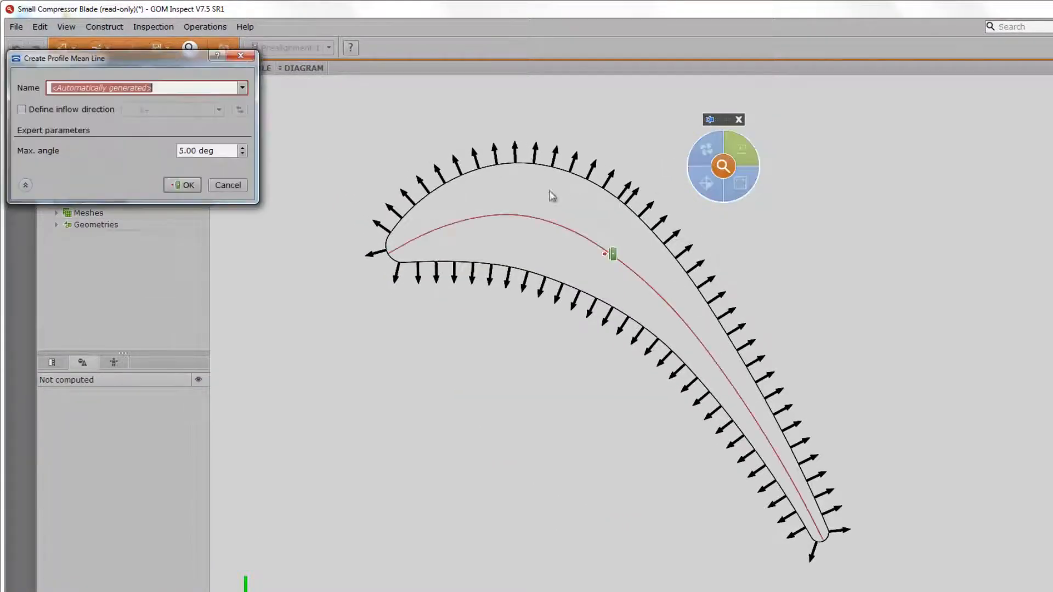
pyautogui.click(183, 185)
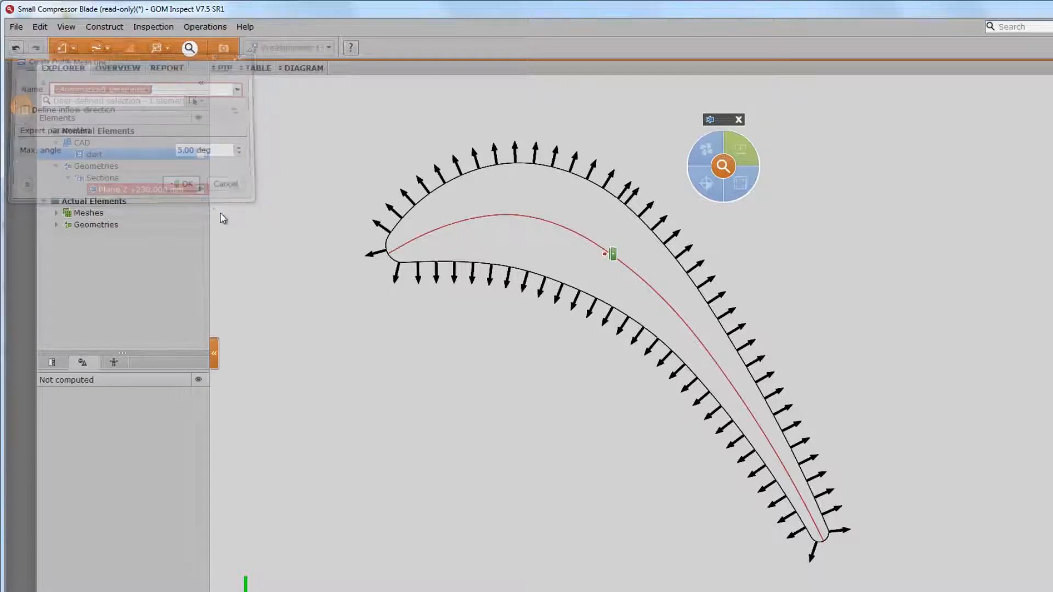
# - Create profile edge circles at both the leading and the trailing edge of the blade section
pyautogui.click(706, 149)
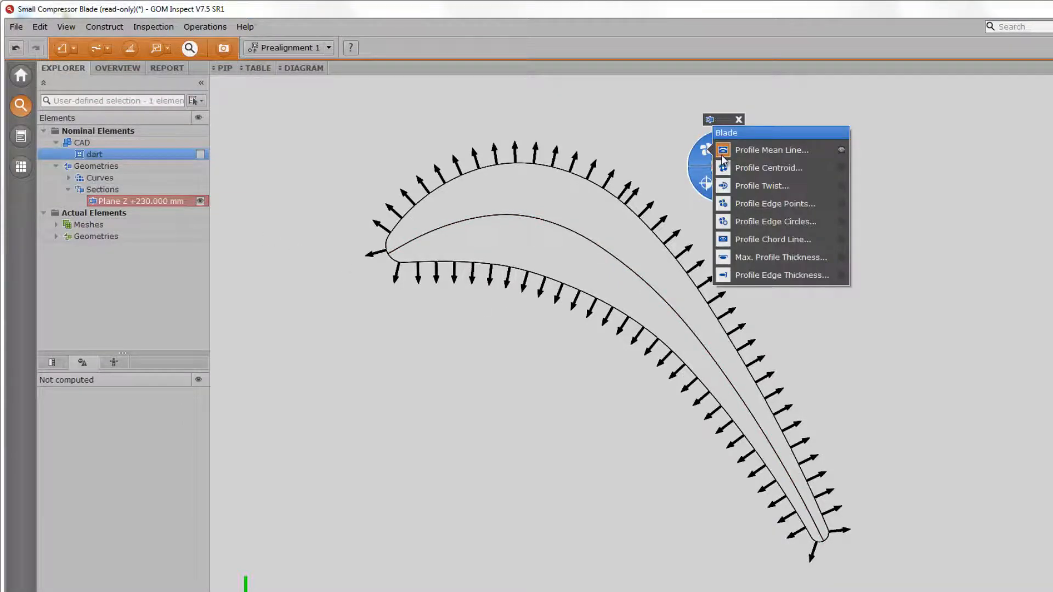
pyautogui.click(744, 222)
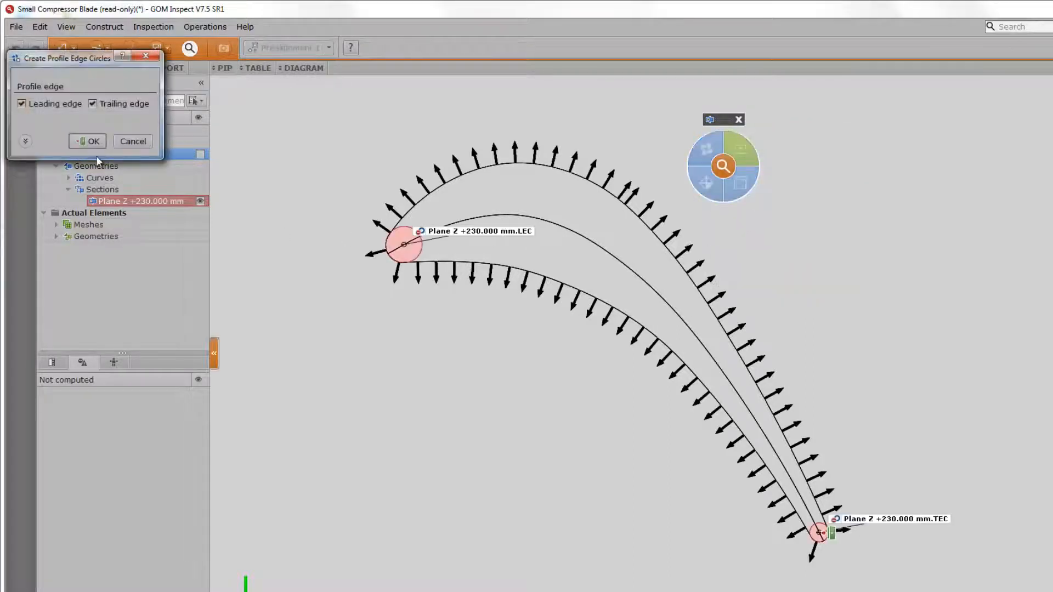
pyautogui.click(93, 142)
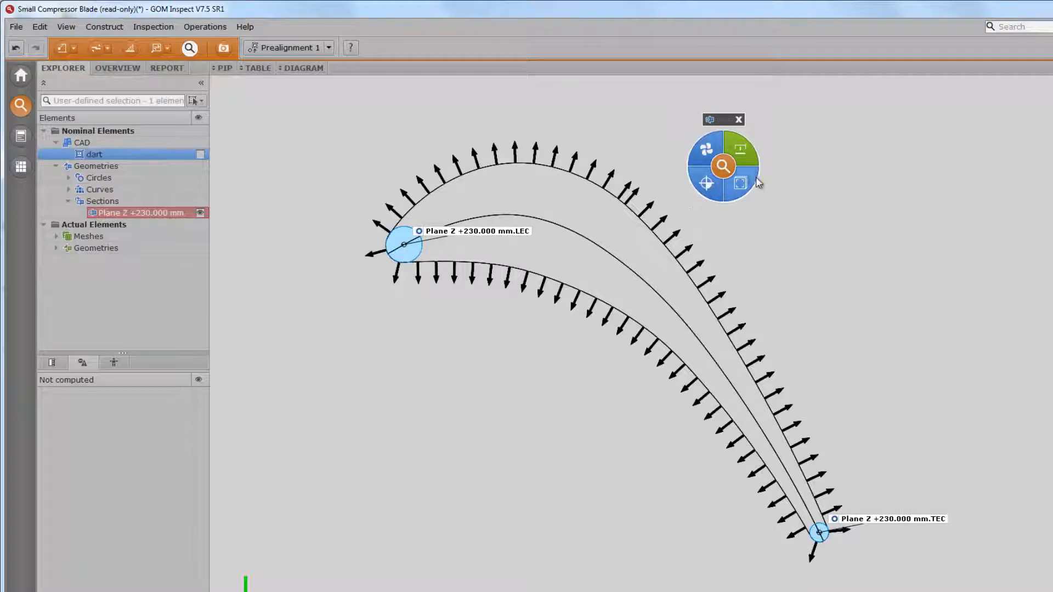
# - Apply a diameter check to the leading and trailing edge circles together
pyautogui.click(483, 233)
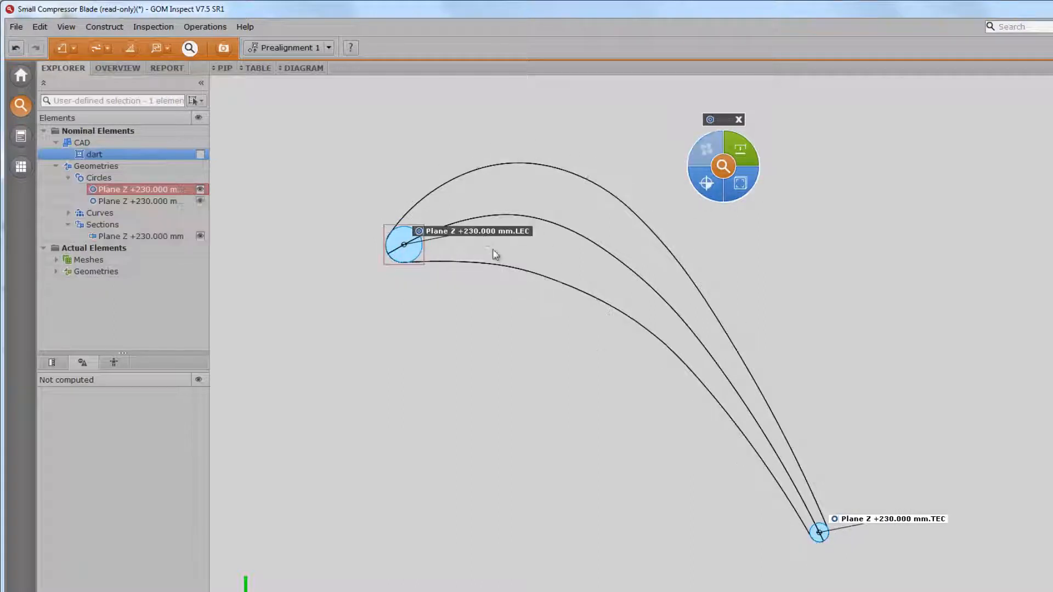
pyautogui.keyDown('ctrl'); pyautogui.click(836, 527); pyautogui.keyUp('ctrl')
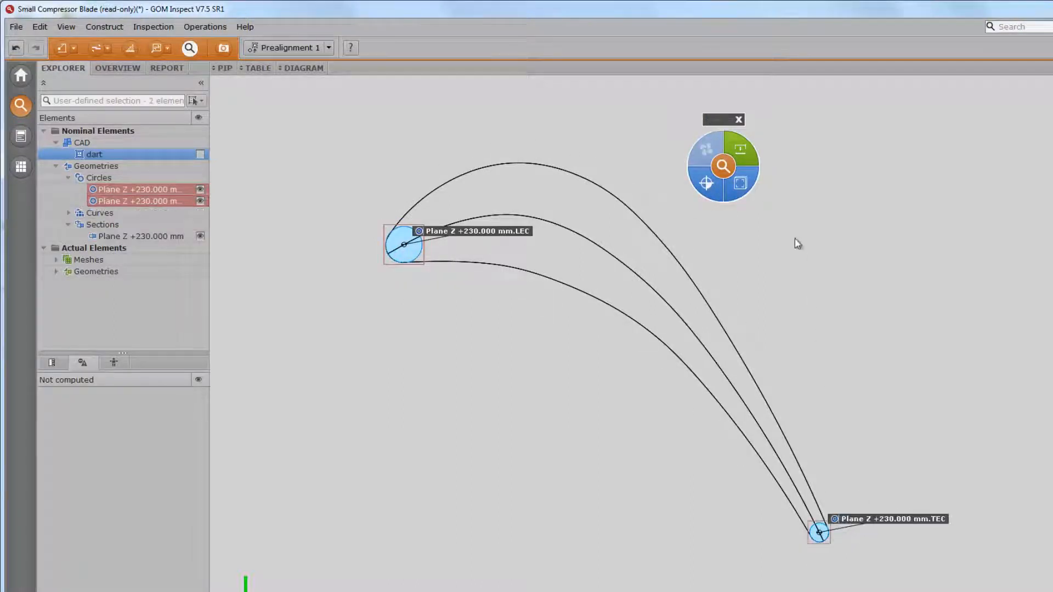
pyautogui.click(742, 188)
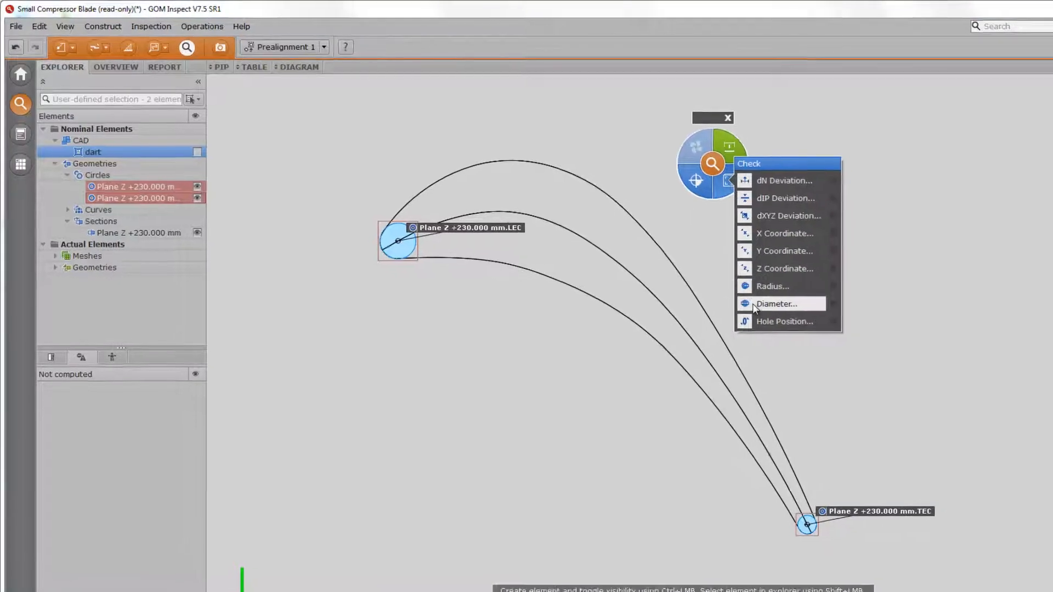
pyautogui.click(712, 286)
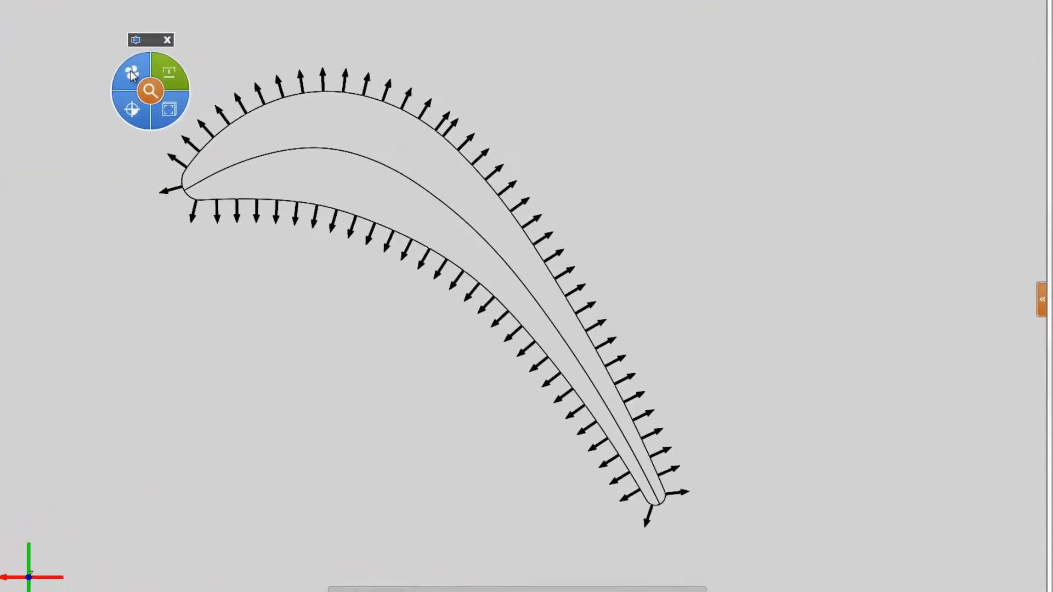
# - Create profile edge points at the leading and trailing edges of the section and clear the selection
pyautogui.moveTo(301, 127)
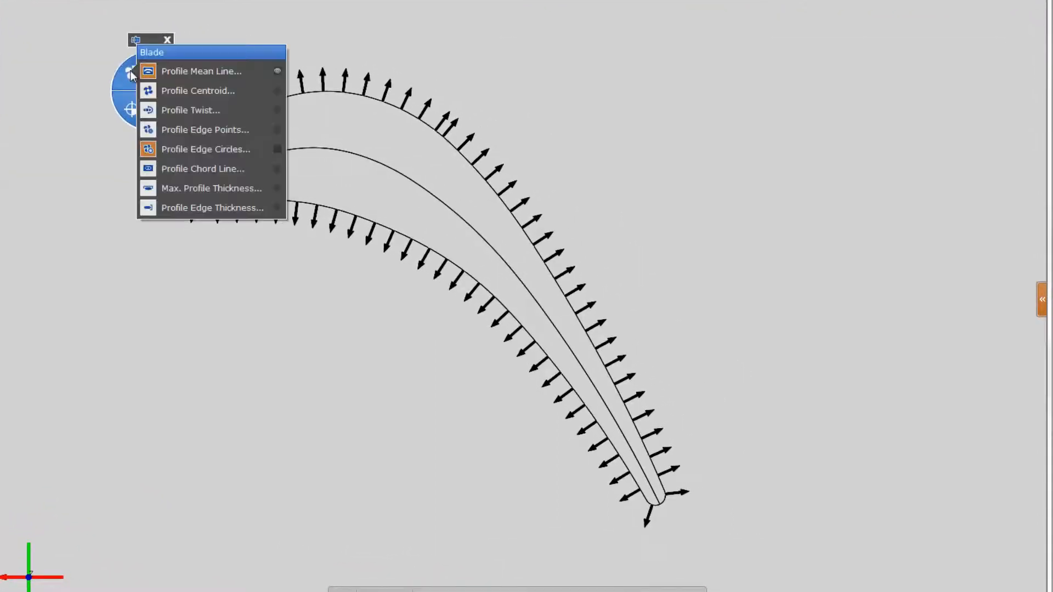
pyautogui.keyDown('ctrl'); pyautogui.click(165, 131); pyautogui.keyUp('ctrl')
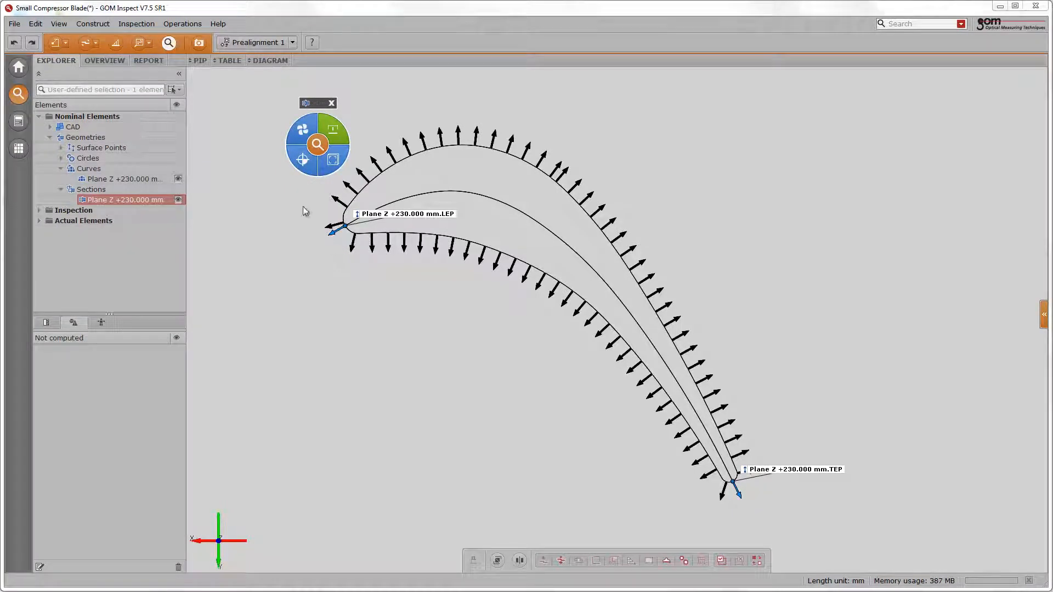
pyautogui.click(316, 252)
# - Construct a 2-directions angle named Flow Inlet Angle 1 between the leading edge point's normal and the X+ direction
pyautogui.scroll(5, 316, 249)
pyautogui.moveTo(375, 334); pyautogui.dragTo(428, 439, button='middle')
pyautogui.scroll(2, 412, 316)
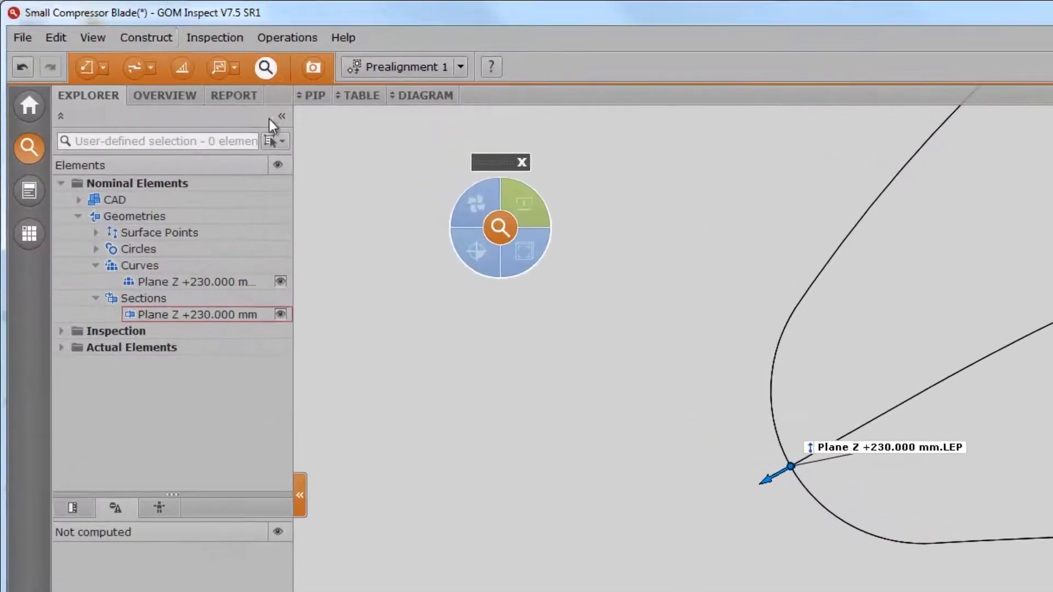
pyautogui.click(81, 20)
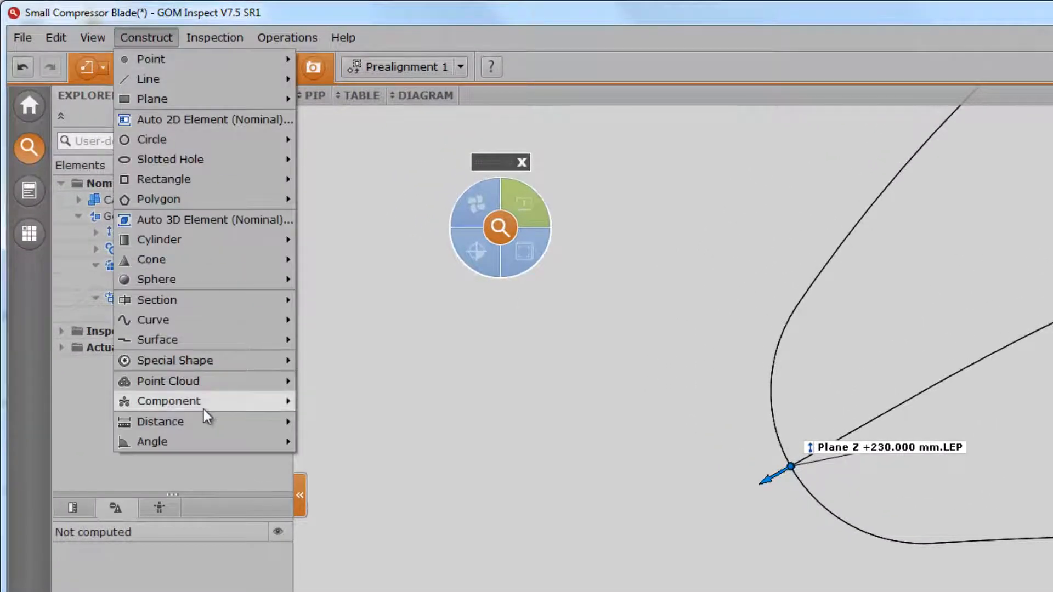
pyautogui.moveTo(212, 440)
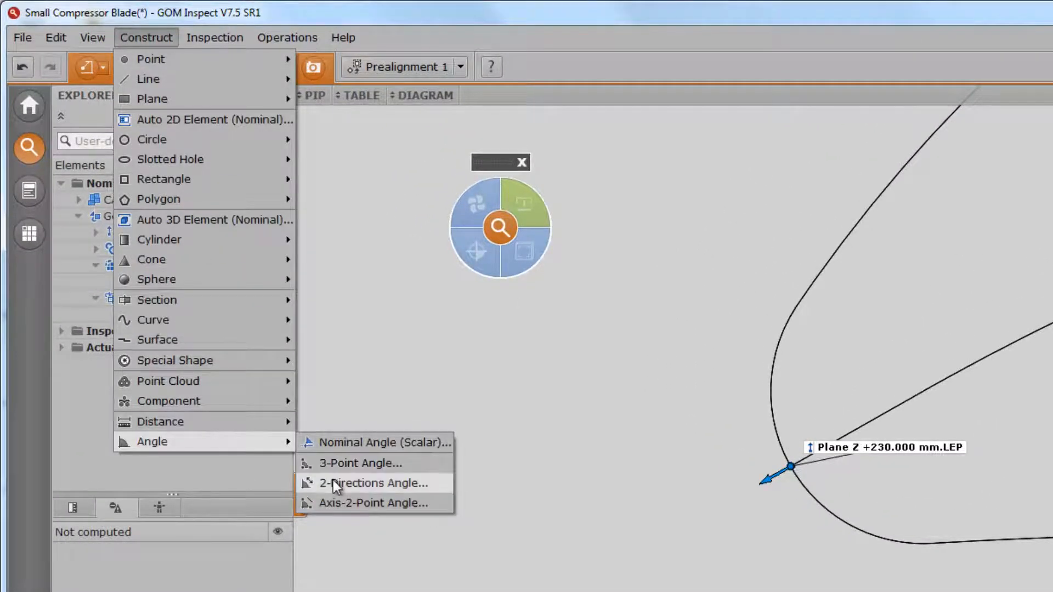
pyautogui.click(335, 482)
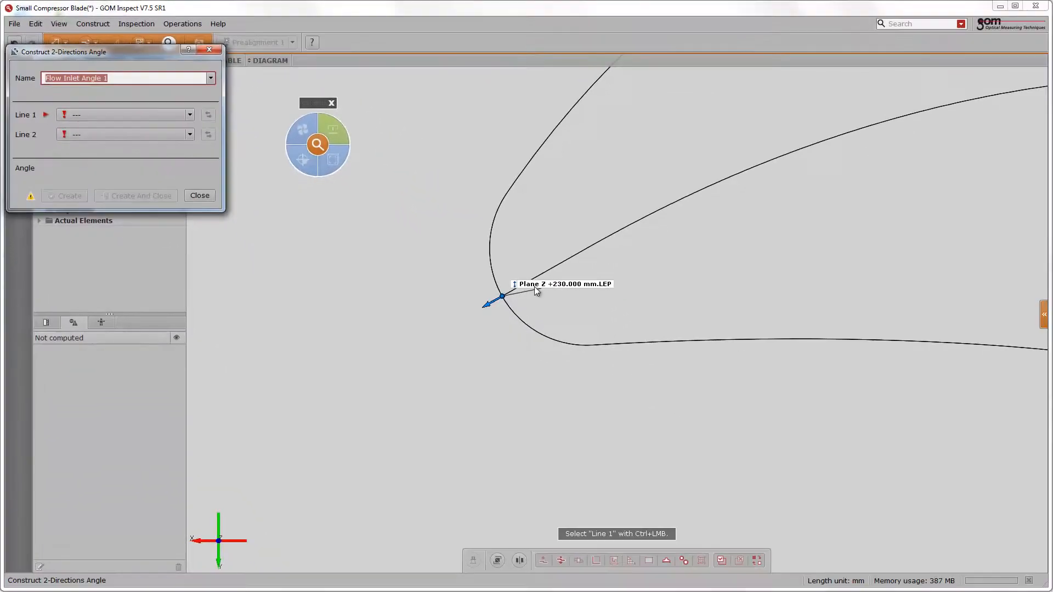
pyautogui.keyDown('ctrl'); pyautogui.click(762, 410); pyautogui.keyUp('ctrl')
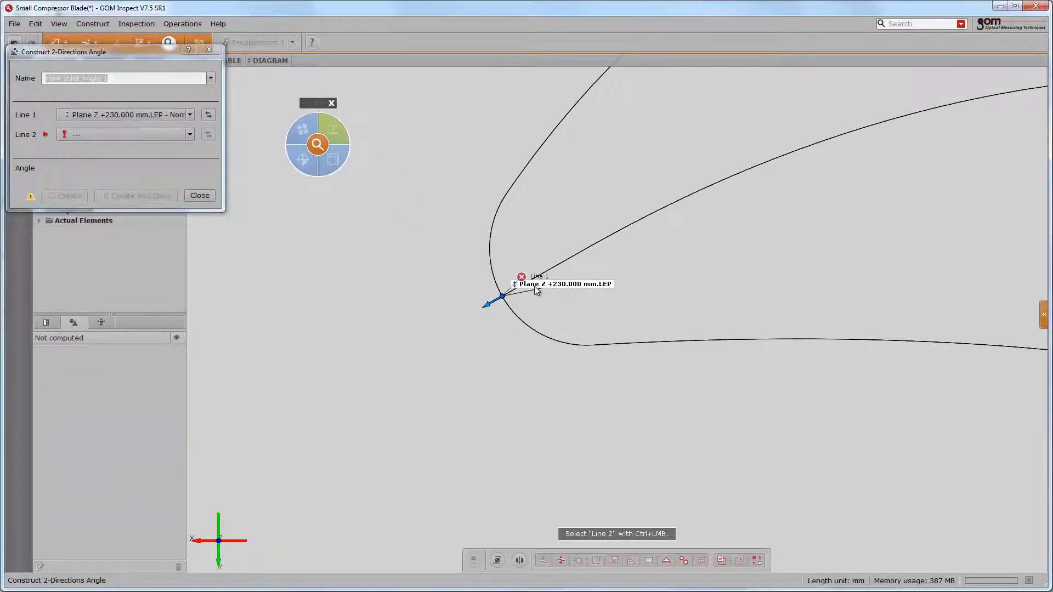
pyautogui.click(138, 133)
pyautogui.click(110, 169)
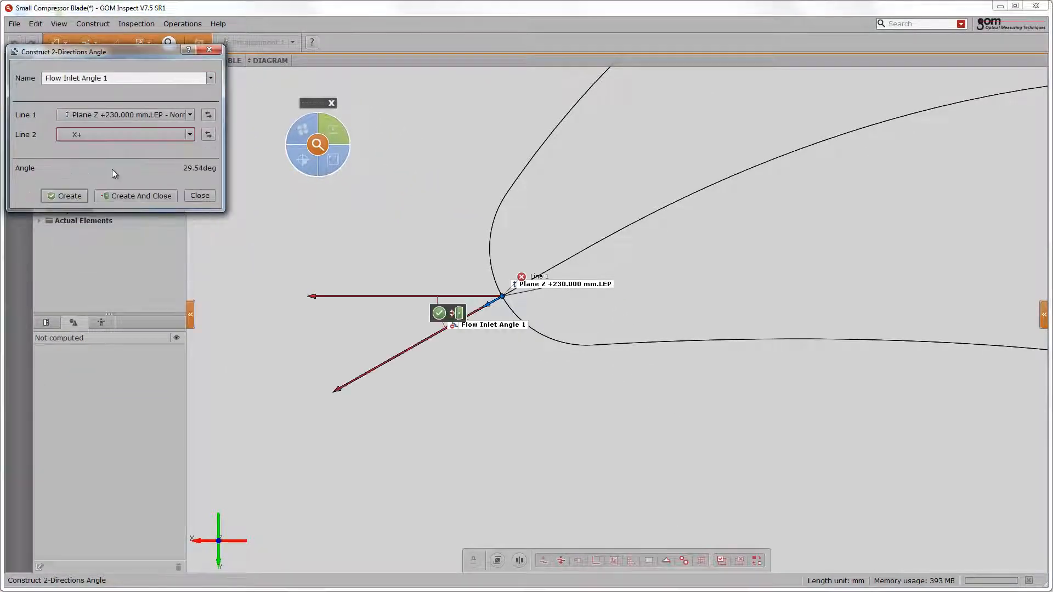
pyautogui.click(131, 199)
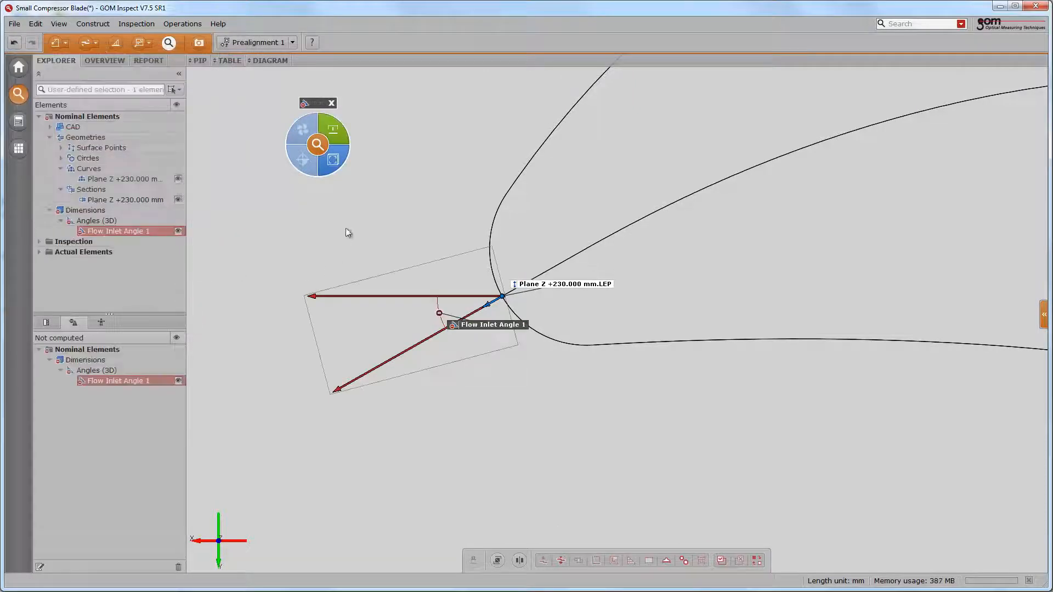
# - Assign Referenced Construction as the flow inlet angle's measuring principle and apply an XY angle check to it
pyautogui.click(335, 129)
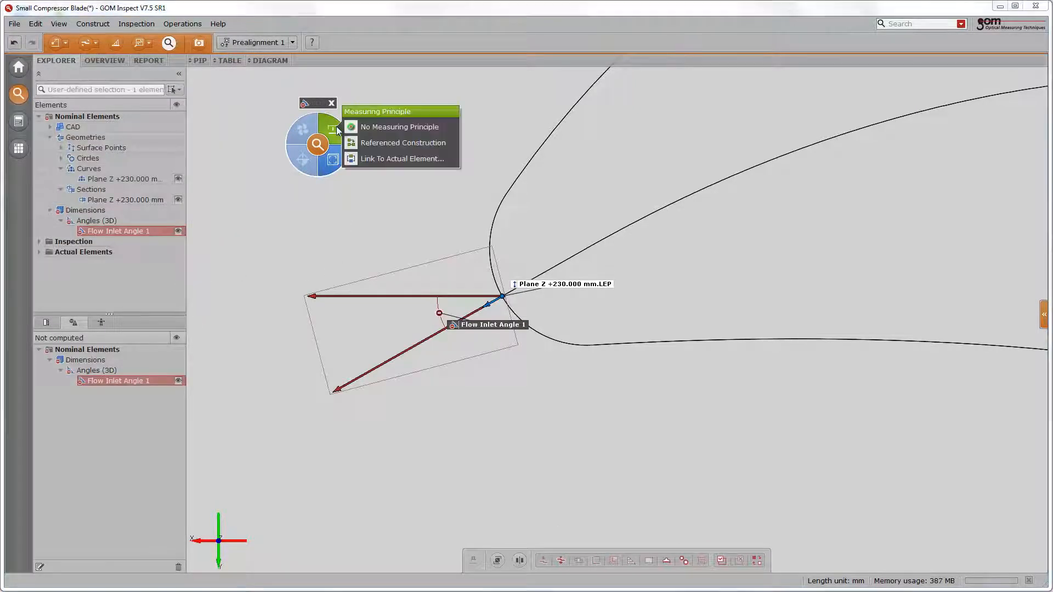
pyautogui.click(377, 143)
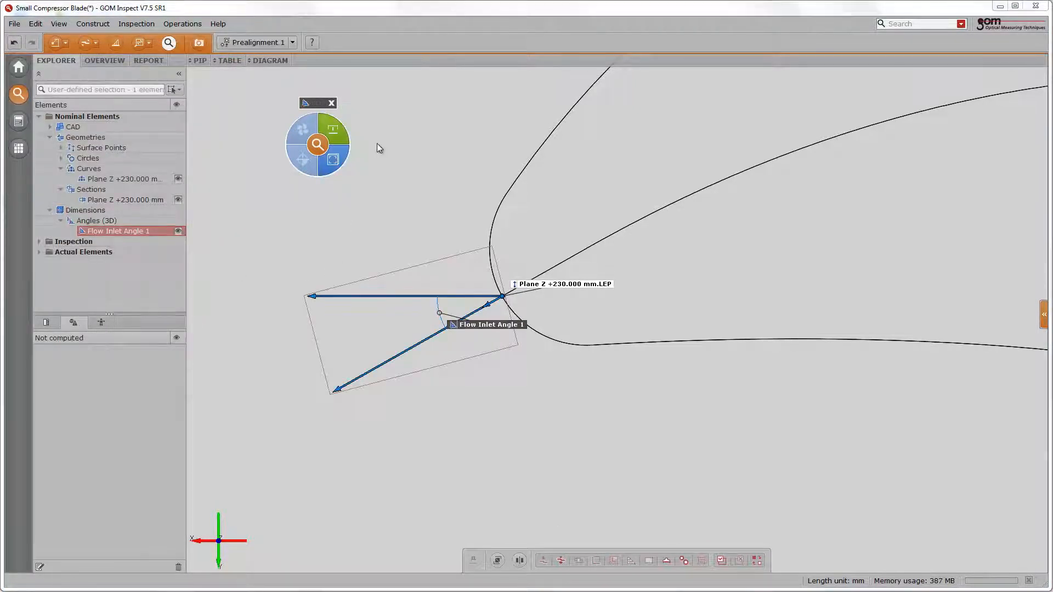
pyautogui.click(333, 163)
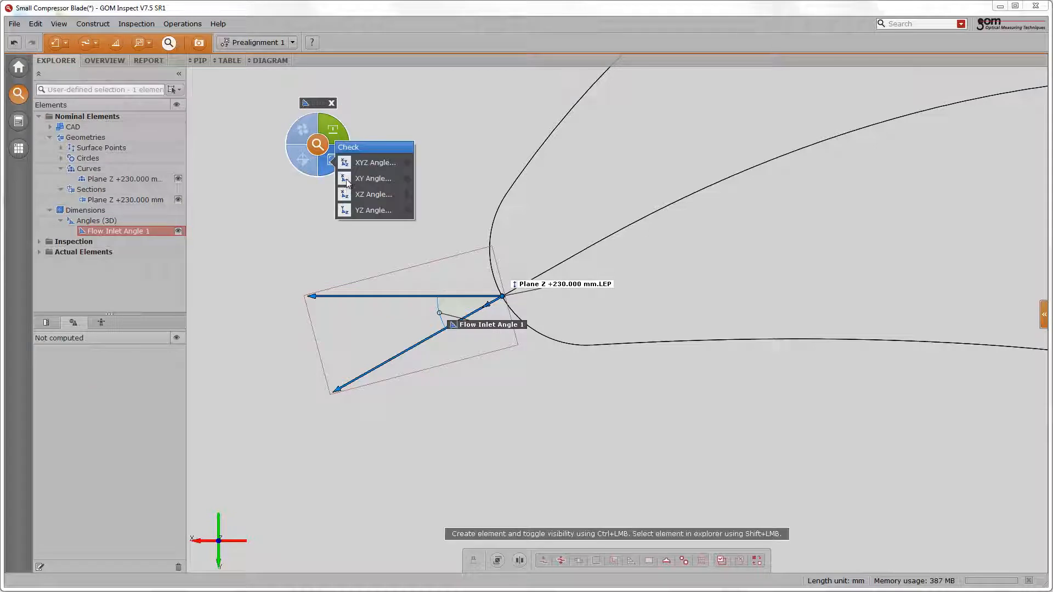
pyautogui.keyDown('ctrl'); pyautogui.click(346, 179); pyautogui.keyUp('ctrl')
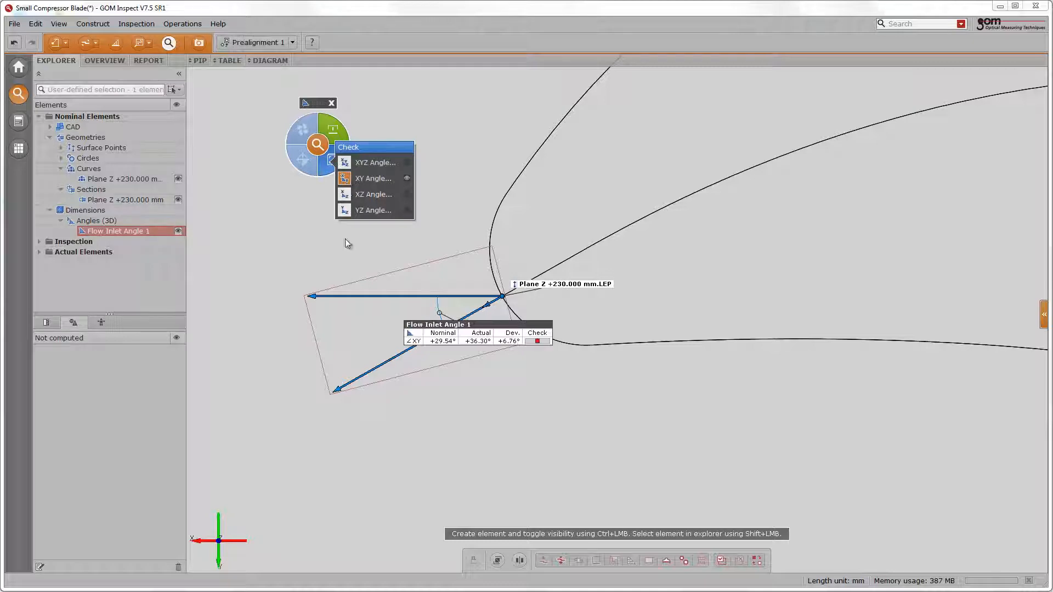
pyautogui.scroll(-3, 353, 247)
pyautogui.scroll(-2, 353, 248)
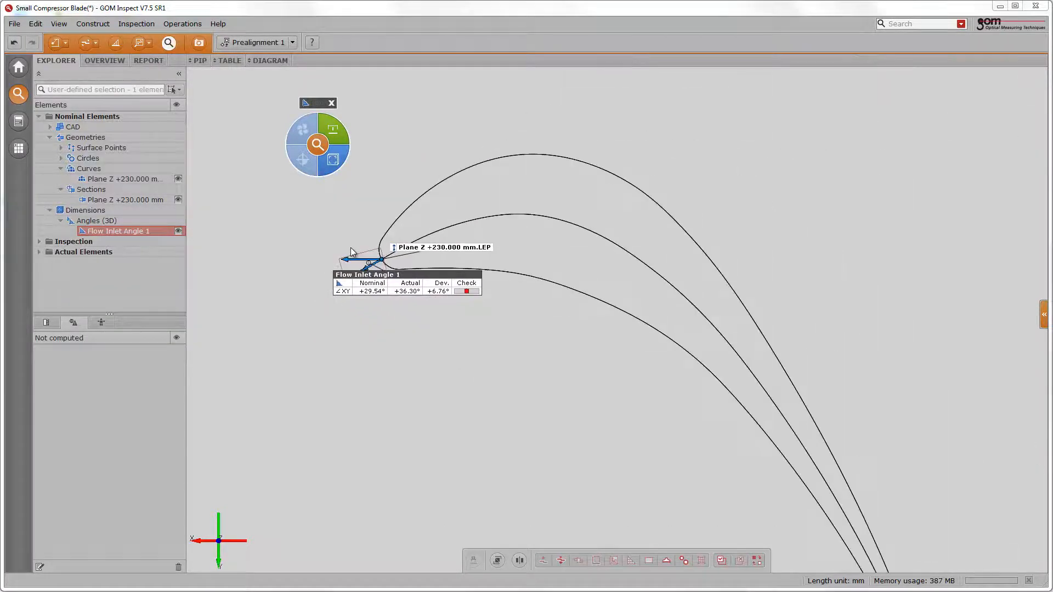